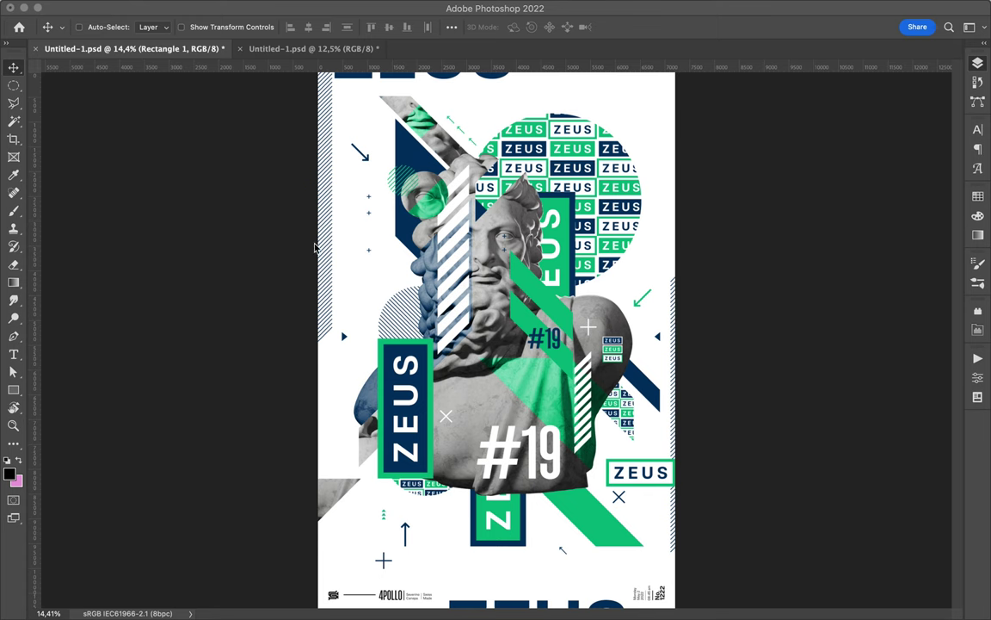
Close the new pen shape and fill it green
{"action": "left_click", "coordinate": [312, 171]}
{"action": "left_click", "coordinate": [152, 27]}
{"action": "left_click", "coordinate": [147, 97]}
{"action": "key", "text": "v"}
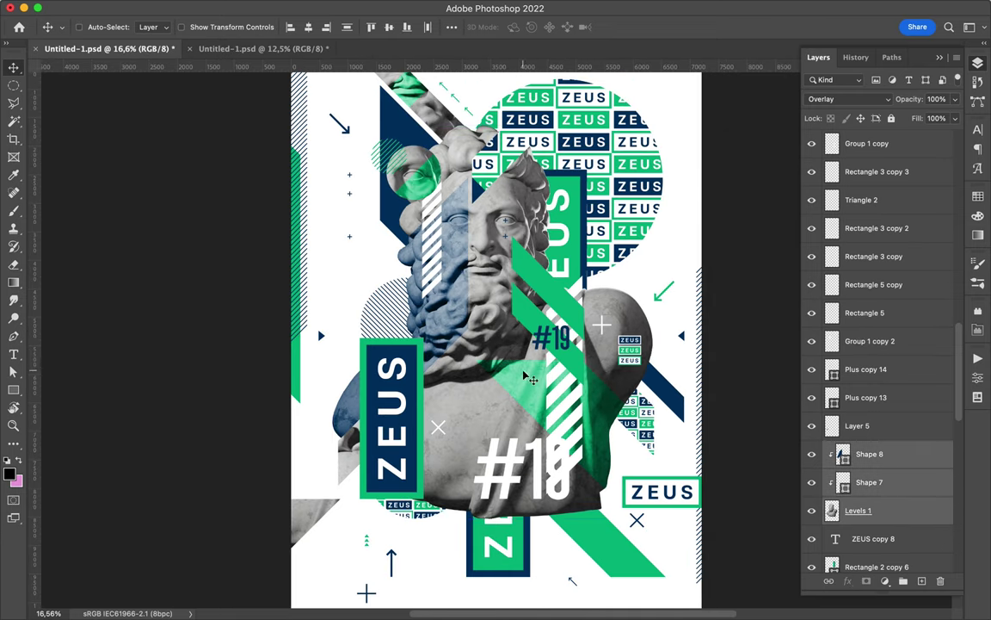
Shift the bust and #18 down, and stack two vertical ZEUS boxes at top right
{"action": "left_click_drag", "start_coordinate": [527, 376], "coordinate": [519, 494]}
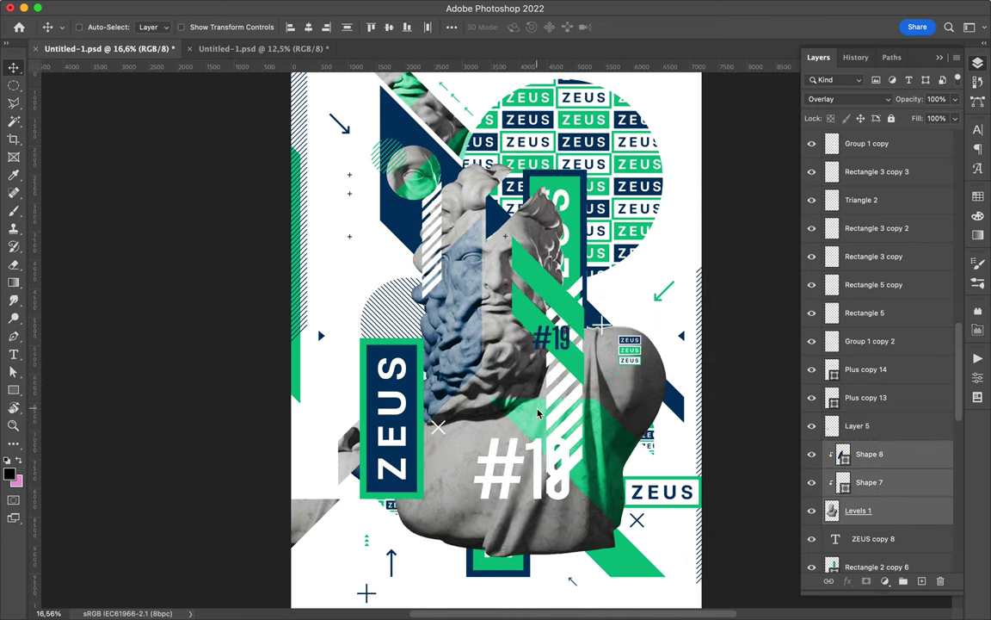
{"action": "left_click", "coordinate": [895, 513]}
{"action": "left_click", "coordinate": [452, 27]}
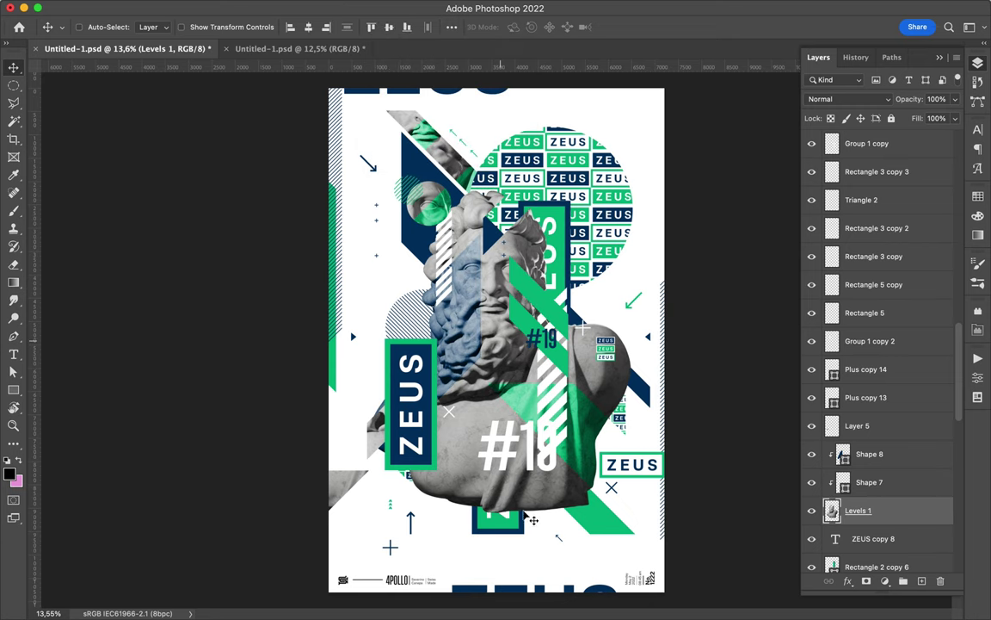
{"action": "left_click_drag", "start_coordinate": [465, 477], "coordinate": [658, 185]}
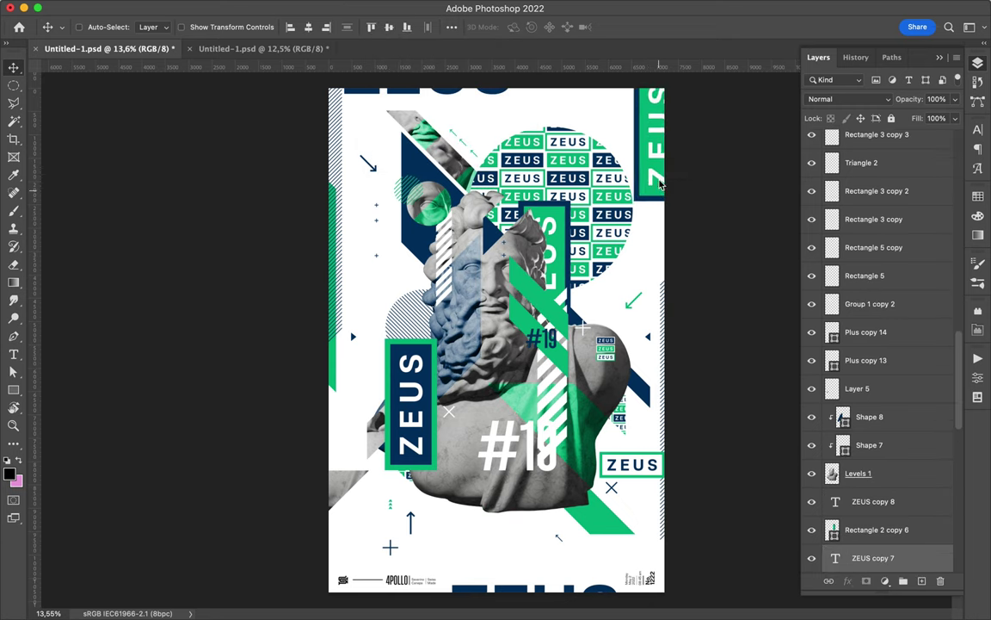
{"action": "mouse_move", "coordinate": [658, 185]}
{"action": "left_mouse_down"}
{"action": "mouse_move", "coordinate": [670, 217]}
{"action": "mouse_move", "coordinate": [623, 207]}
{"action": "mouse_move", "coordinate": [556, 131]}
{"action": "left_mouse_up"}
{"action": "scroll", "coordinate": [670, 217], "scroll_direction": "up", "scroll_amount": 1}
{"action": "scroll", "coordinate": [670, 217], "scroll_direction": "up", "scroll_amount": 3}
{"action": "scroll", "coordinate": [669, 217], "scroll_direction": "up", "scroll_amount": 2}
{"action": "scroll", "coordinate": [623, 207], "scroll_direction": "down", "scroll_amount": 3}
{"action": "scroll", "coordinate": [516, 173], "scroll_direction": "down", "scroll_amount": 1}
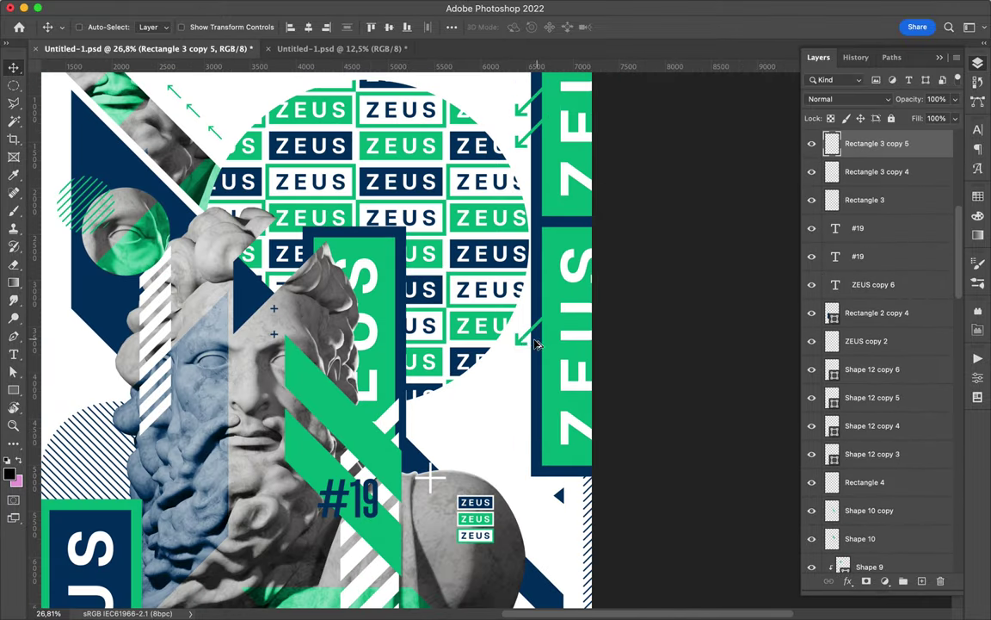
Nudge the ZEUS pattern circle slightly up
{"action": "scroll", "coordinate": [499, 172], "scroll_direction": "down", "scroll_amount": 1}
{"action": "scroll", "coordinate": [468, 172], "scroll_direction": "down", "scroll_amount": 2}
{"action": "left_click", "coordinate": [467, 172], "text": "ctrl"}
{"action": "left_click_drag", "start_coordinate": [469, 171], "coordinate": [471, 160]}
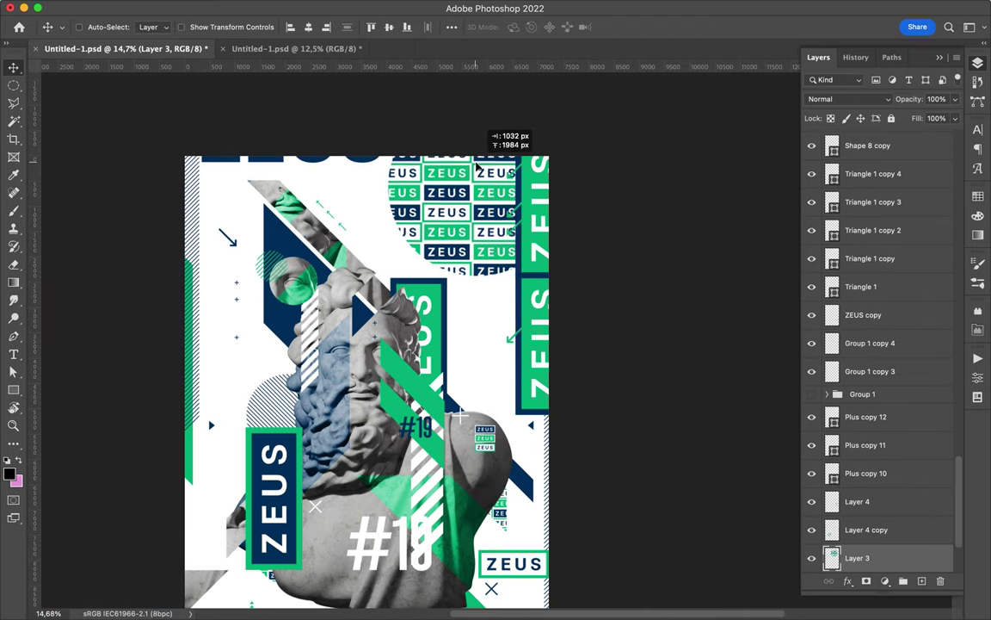
{"action": "scroll", "coordinate": [471, 160], "scroll_direction": "down", "scroll_amount": 1}
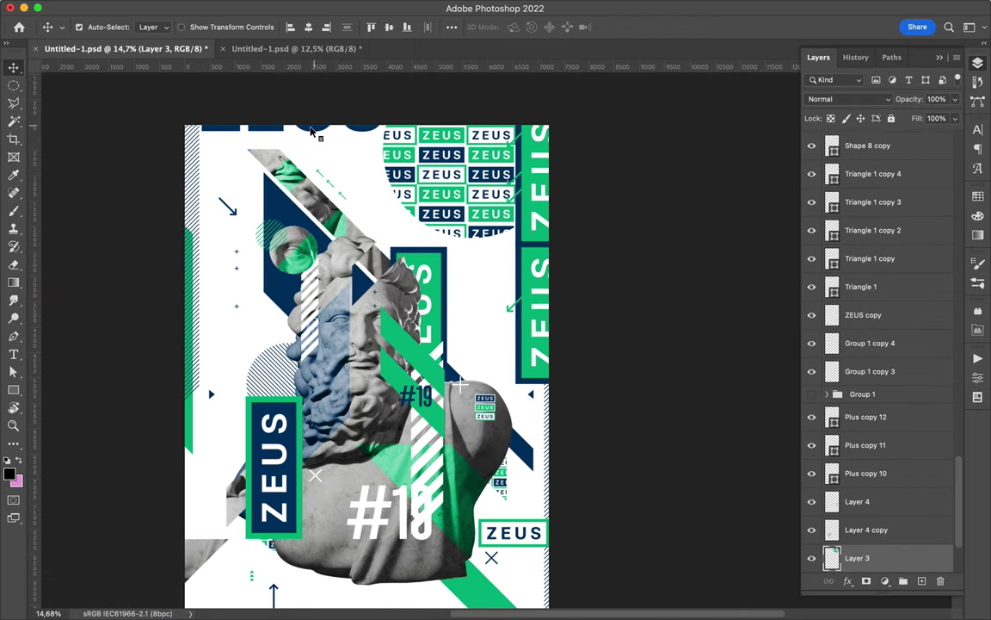
Rotate the ZEUS text -90° onto the left edge and reposition the small ZEUS stack
{"action": "left_click", "coordinate": [258, 176], "text": "ctrl"}
{"action": "key", "text": "ctrl+t"}
{"action": "left_click_drag", "start_coordinate": [244, 78], "coordinate": [153, 189]}
{"action": "key", "text": "Return"}
{"action": "left_click_drag", "start_coordinate": [237, 194], "coordinate": [177, 206]}
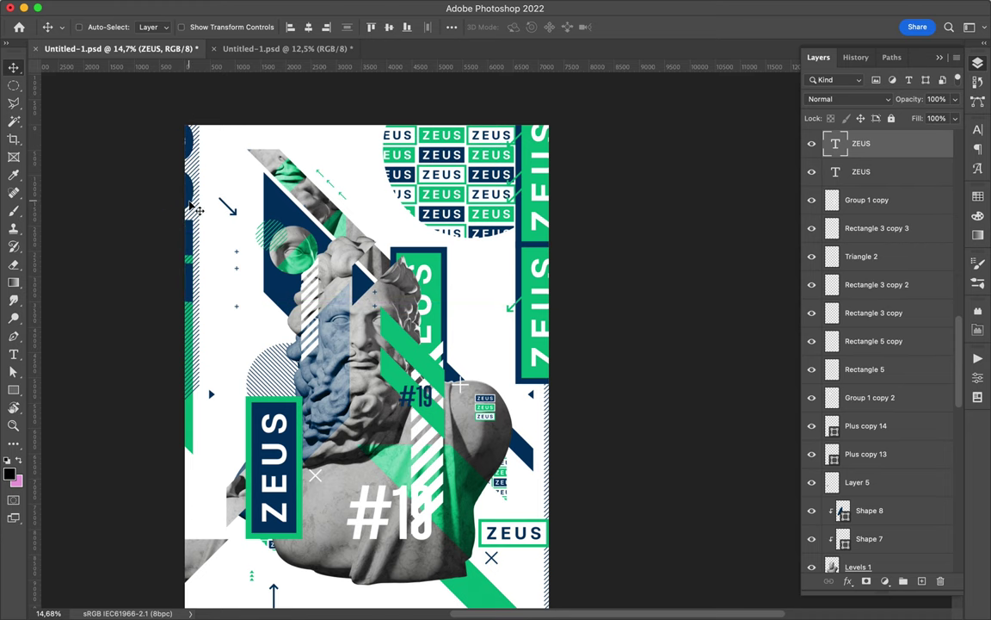
{"action": "scroll", "coordinate": [197, 209], "scroll_direction": "down", "scroll_amount": 2}
{"action": "left_click_drag", "start_coordinate": [486, 353], "coordinate": [217, 366]}
{"action": "scroll", "coordinate": [225, 378], "scroll_direction": "up", "scroll_amount": 2}
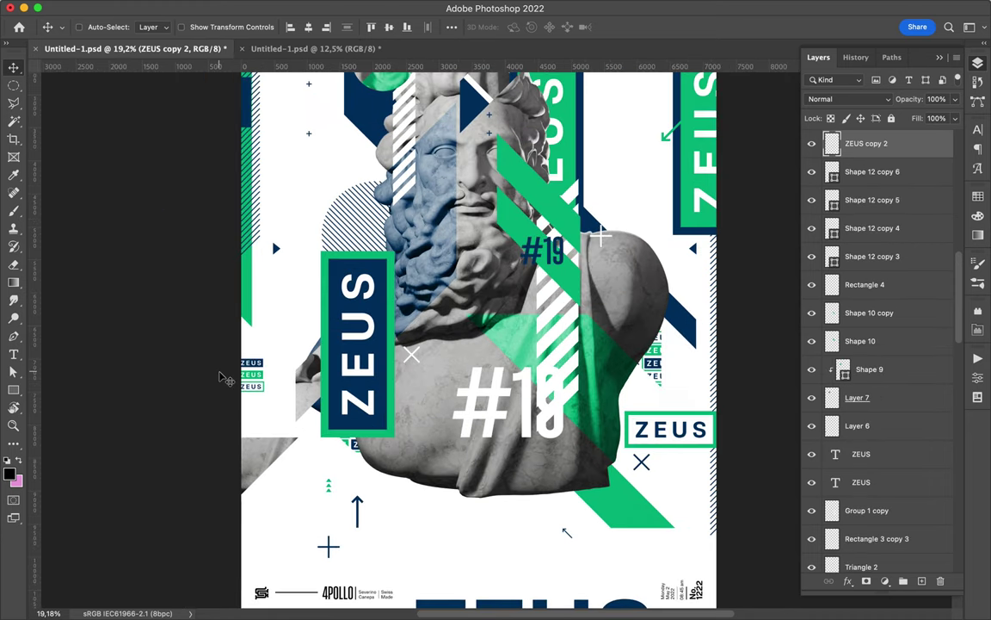
{"action": "left_click_drag", "start_coordinate": [276, 389], "coordinate": [286, 408]}
{"action": "scroll", "coordinate": [313, 204], "scroll_direction": "up", "scroll_amount": 3}
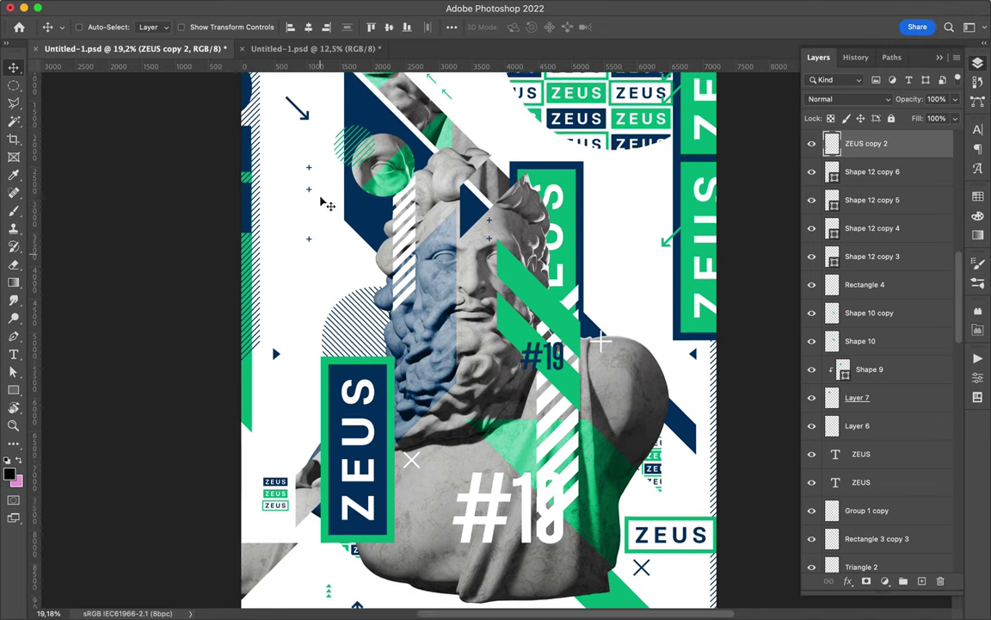
Move the plus signs down the left side and duplicate them further down
{"action": "left_click", "coordinate": [313, 204], "text": "ctrl"}
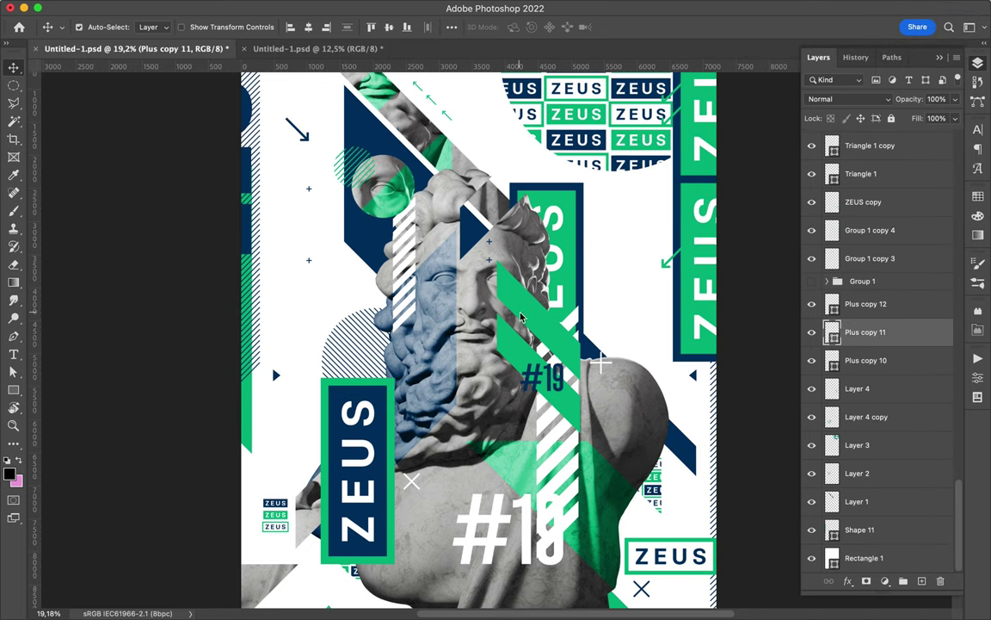
{"action": "left_click", "coordinate": [309, 191]}
{"action": "left_click_drag", "start_coordinate": [310, 191], "coordinate": [297, 310]}
{"action": "left_click_drag", "start_coordinate": [278, 244], "coordinate": [273, 380]}
{"action": "left_click_drag", "start_coordinate": [277, 336], "coordinate": [310, 430]}
Move the small green triangles to the lower right
{"action": "scroll", "coordinate": [327, 448], "scroll_direction": "down", "scroll_amount": 2}
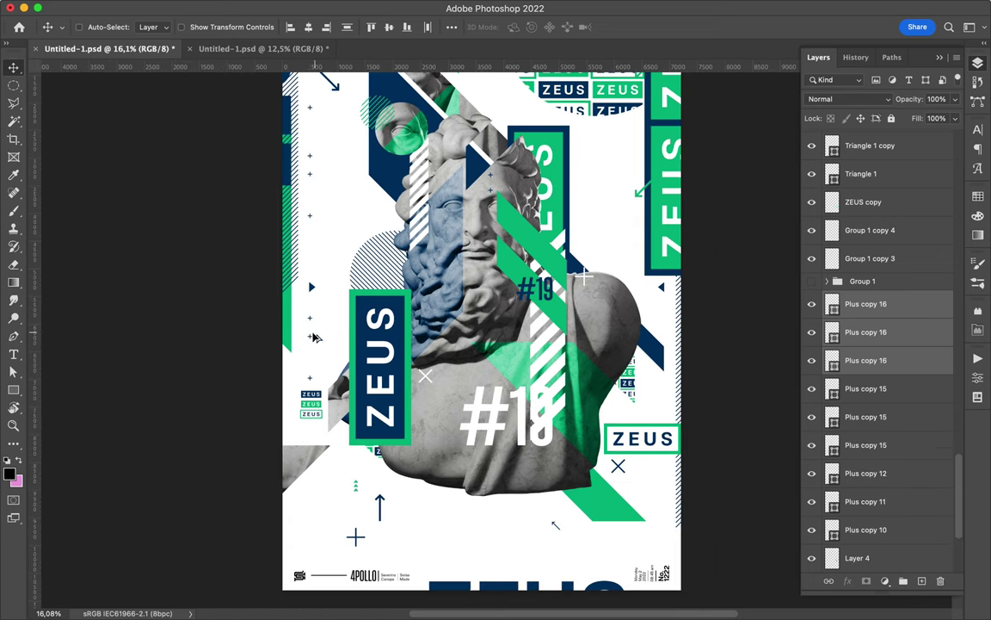
{"action": "left_click_drag", "start_coordinate": [358, 492], "coordinate": [360, 489]}
{"action": "left_click", "coordinate": [358, 490], "text": "shift"}
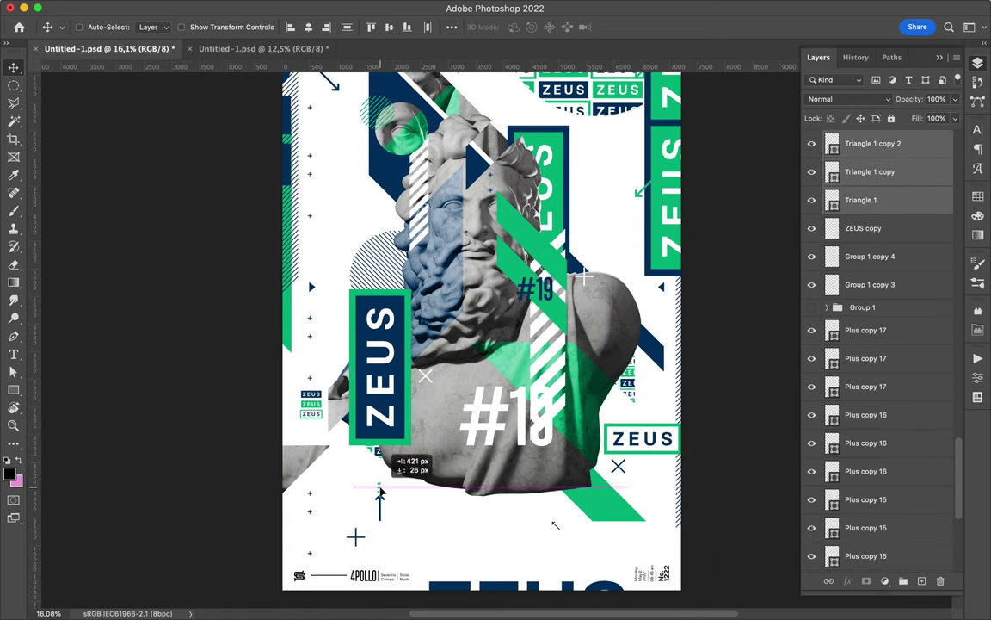
{"action": "key", "text": "ctrl+t"}
{"action": "key", "text": "Return"}
{"action": "scroll", "coordinate": [370, 456], "scroll_direction": "up", "scroll_amount": 5}
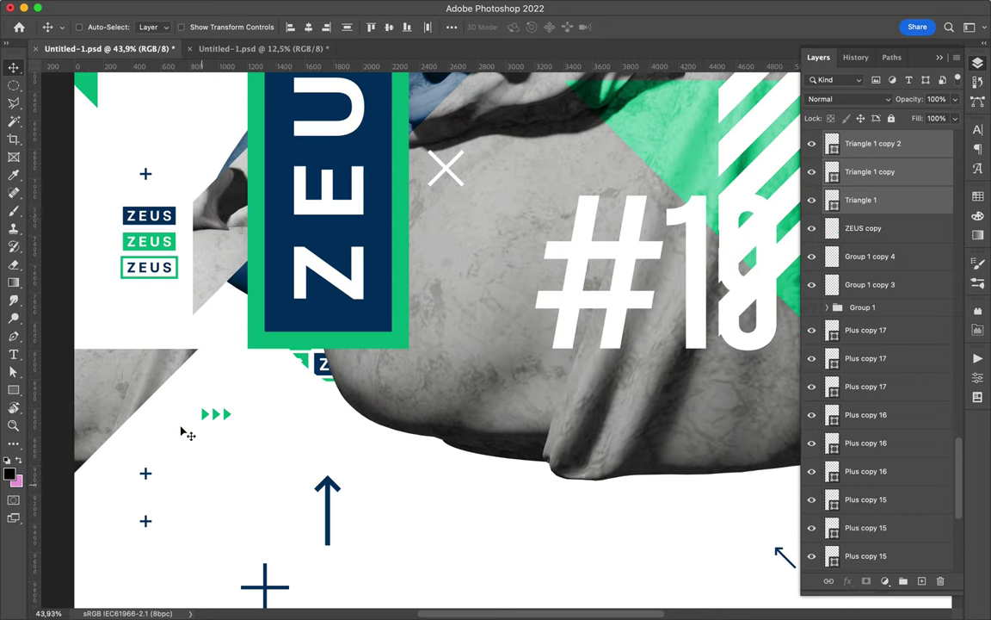
{"action": "left_click", "coordinate": [318, 244]}
{"action": "left_click", "coordinate": [225, 416]}
{"action": "left_click_drag", "start_coordinate": [207, 417], "coordinate": [383, 484]}
{"action": "scroll", "coordinate": [376, 504], "scroll_direction": "down", "scroll_amount": 4}
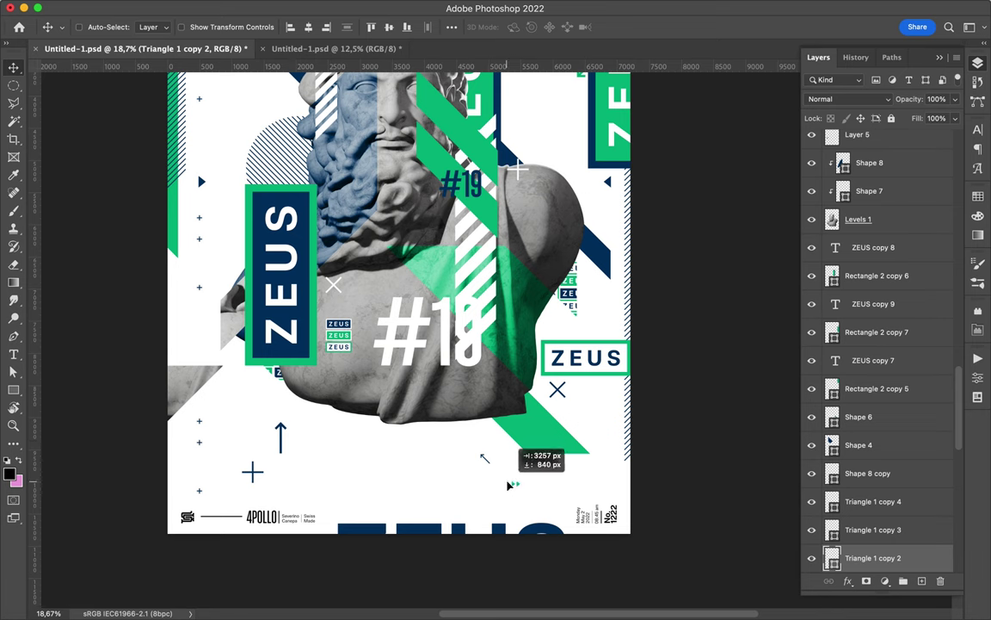
{"action": "scroll", "coordinate": [533, 478], "scroll_direction": "down", "scroll_amount": 1}
{"action": "left_click", "coordinate": [456, 355]}
Change the #18 number to 20 and move it further down
{"action": "double_click", "coordinate": [443, 338]}
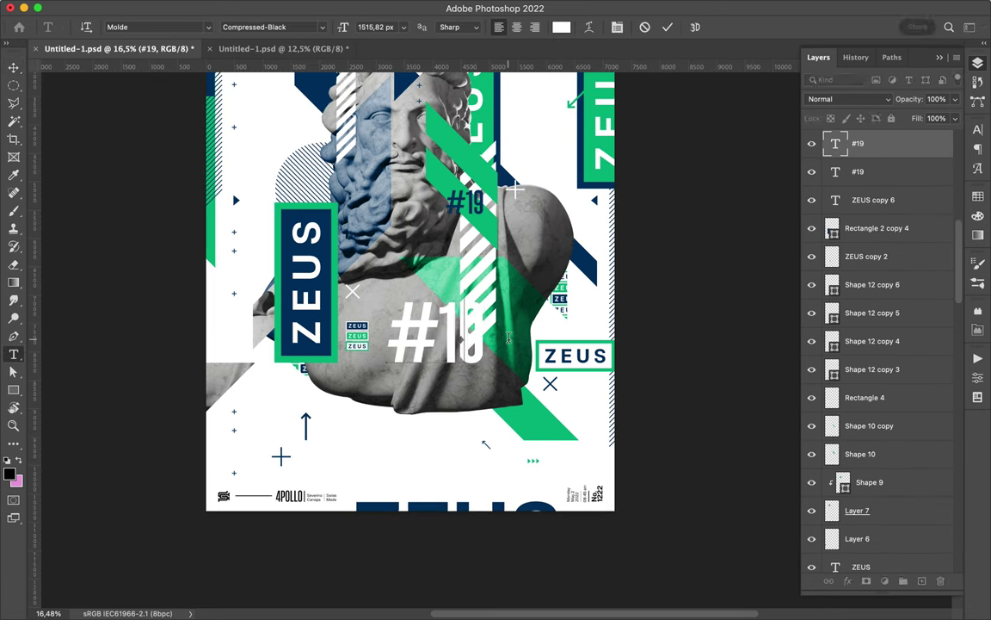
{"action": "type", "text": "20"}
{"action": "key", "text": "Escape"}
{"action": "left_click_drag", "start_coordinate": [443, 338], "coordinate": [401, 389]}
{"action": "scroll", "coordinate": [396, 391], "scroll_direction": "up", "scroll_amount": 3}
Move the #19 text to the poster's top and change it to 20
{"action": "left_click_drag", "start_coordinate": [465, 323], "coordinate": [407, 116]}
{"action": "double_click", "coordinate": [437, 120]}
{"action": "type", "text": "20"}
{"action": "key", "text": "Escape"}
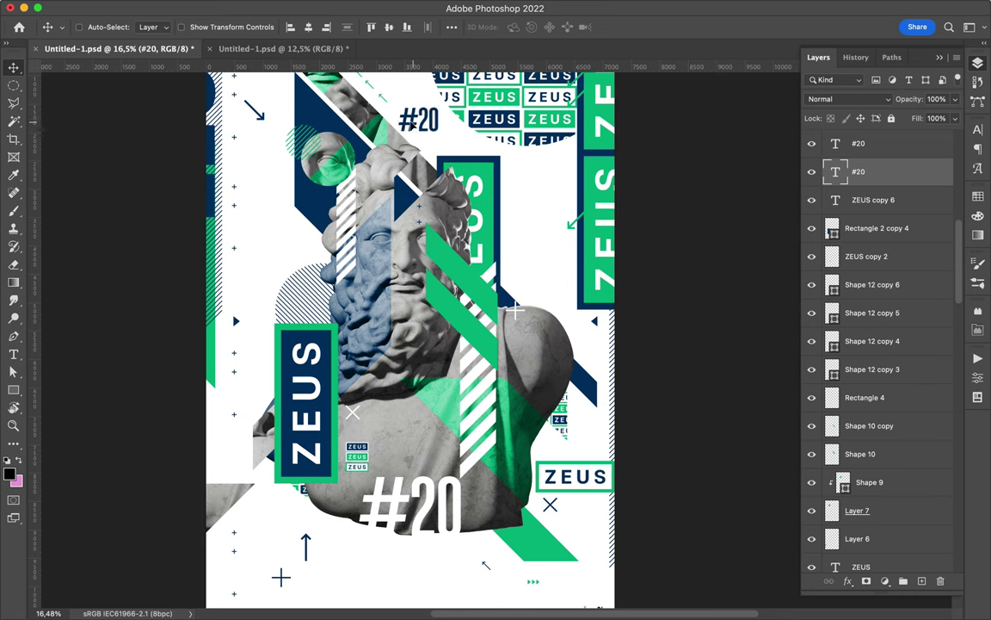
{"action": "scroll", "coordinate": [482, 258], "scroll_direction": "up", "scroll_amount": 3}
Reposition the shoulder piece, the small white plus sign and the pattern circle copy
{"action": "left_click_drag", "start_coordinate": [555, 181], "coordinate": [579, 418]}
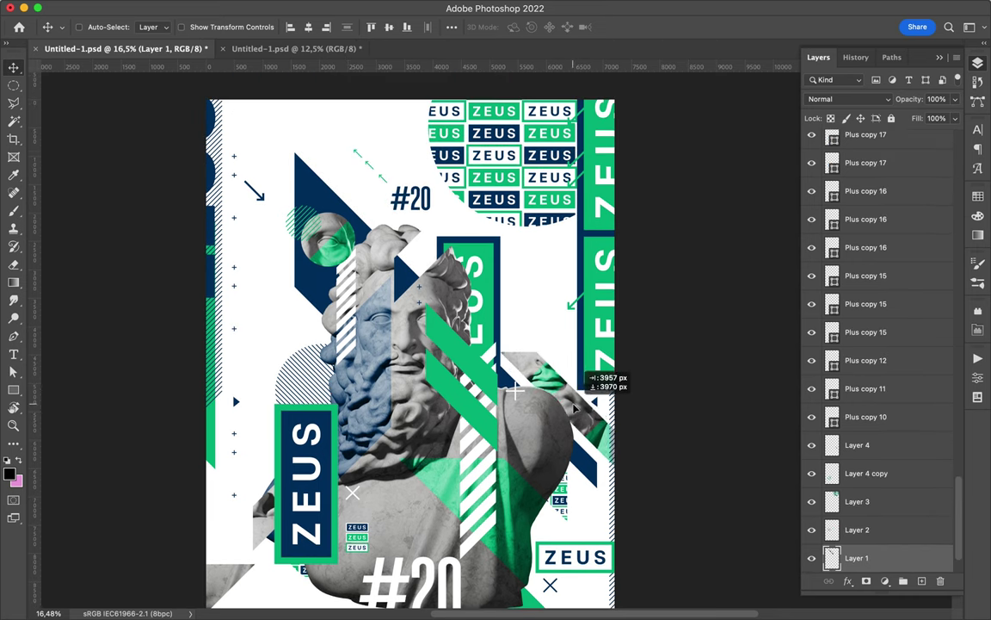
{"action": "left_click_drag", "start_coordinate": [515, 391], "coordinate": [414, 514]}
{"action": "left_click_drag", "start_coordinate": [355, 501], "coordinate": [366, 521]}
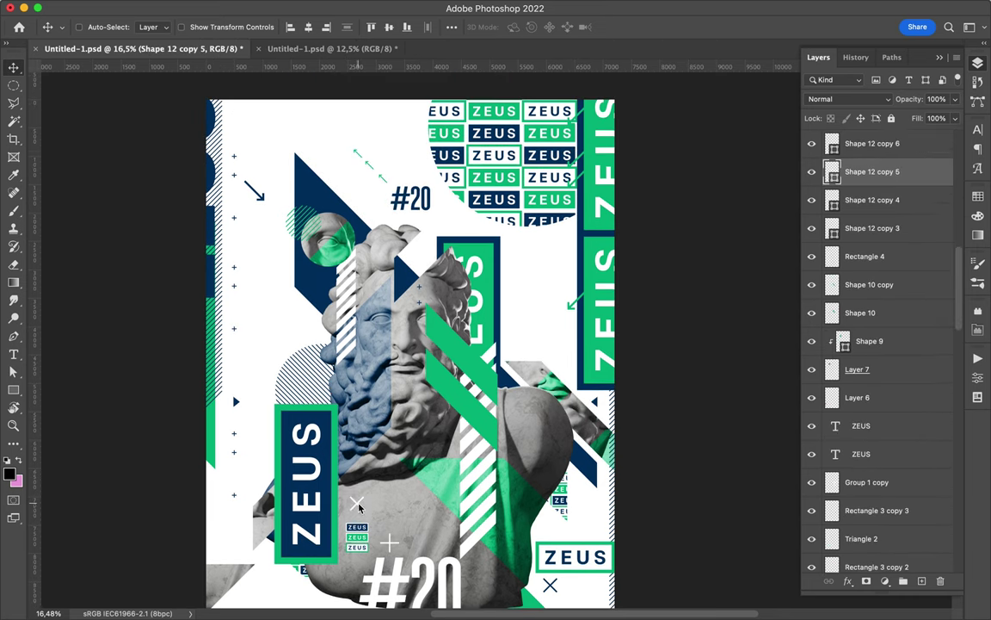
{"action": "scroll", "coordinate": [305, 465], "scroll_direction": "down", "scroll_amount": 3}
{"action": "left_click_drag", "start_coordinate": [298, 484], "coordinate": [303, 446]}
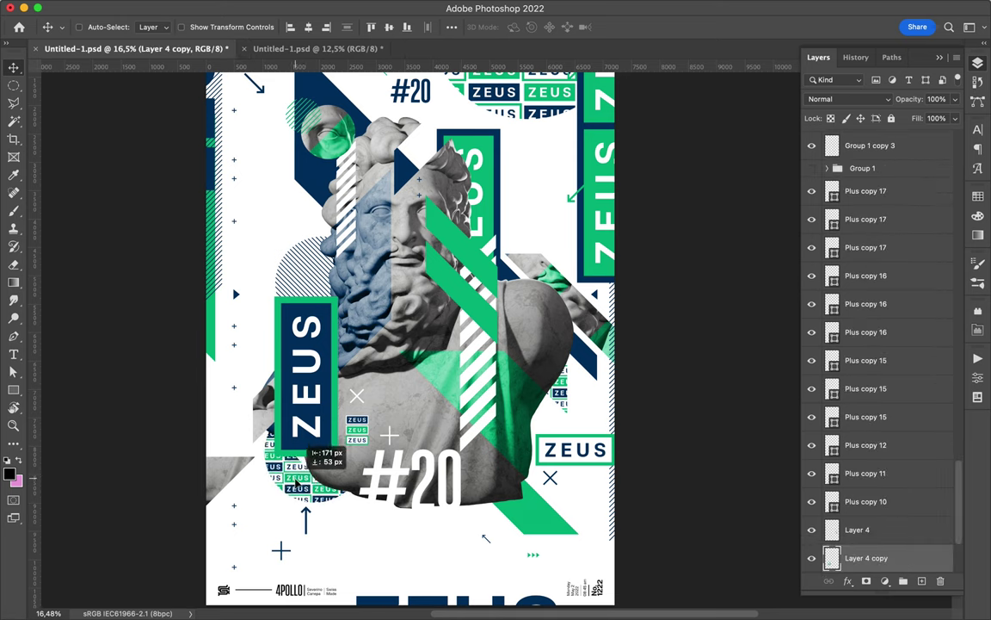
Move the green ZEUS bar right, duplicate and shift the striped shapes, and lower them in the stack
{"action": "left_click_drag", "start_coordinate": [486, 219], "coordinate": [515, 200]}
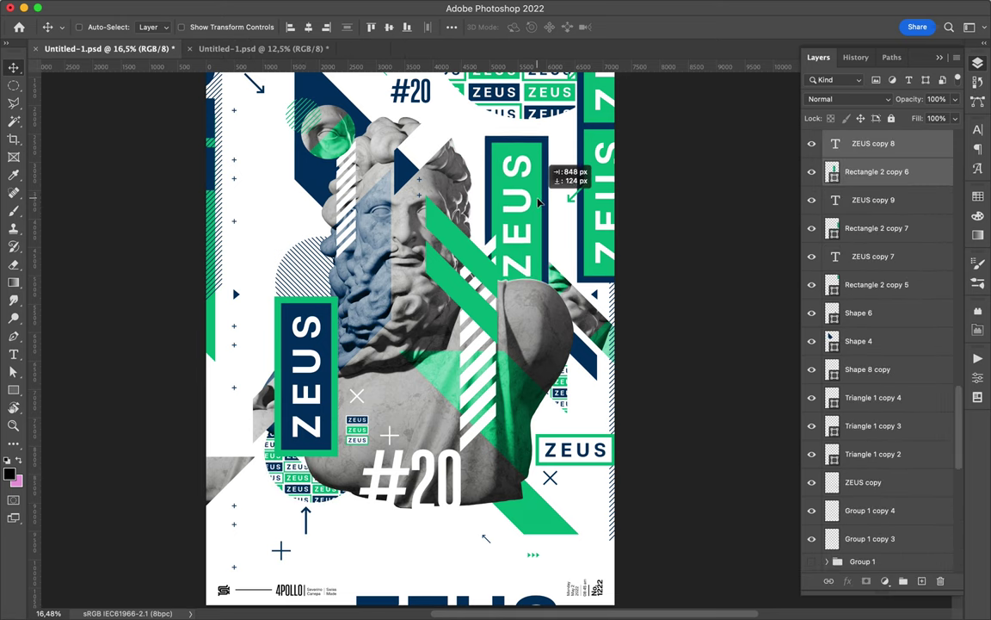
{"action": "left_click_drag", "start_coordinate": [439, 220], "coordinate": [495, 404]}
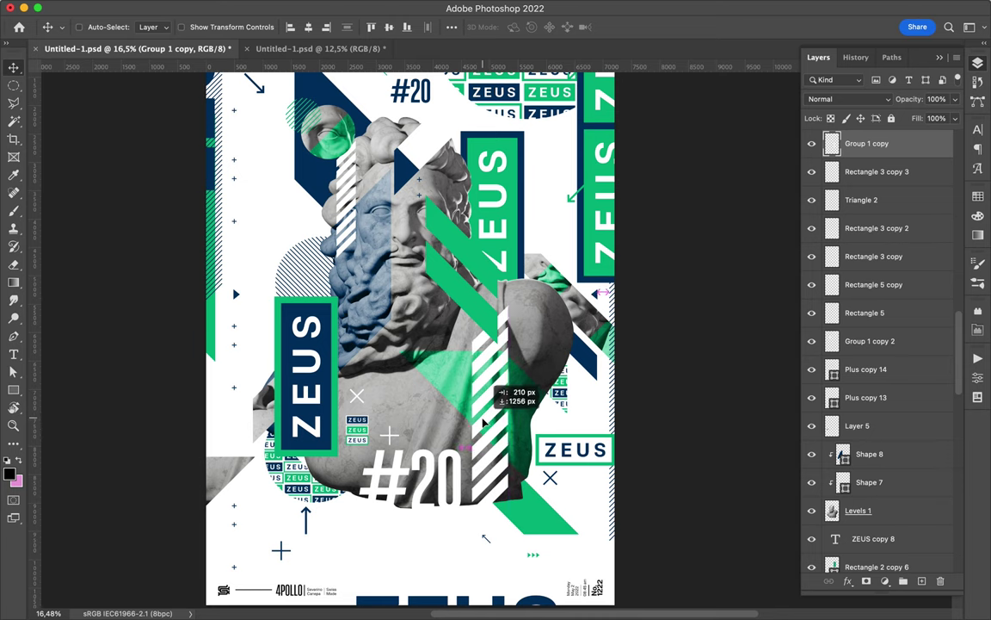
{"action": "left_click_drag", "start_coordinate": [476, 255], "coordinate": [317, 237]}
{"action": "mouse_move", "coordinate": [861, 171]}
{"action": "left_mouse_down"}
{"action": "mouse_move", "coordinate": [874, 325]}
{"action": "mouse_move", "coordinate": [865, 503]}
{"action": "left_mouse_up"}
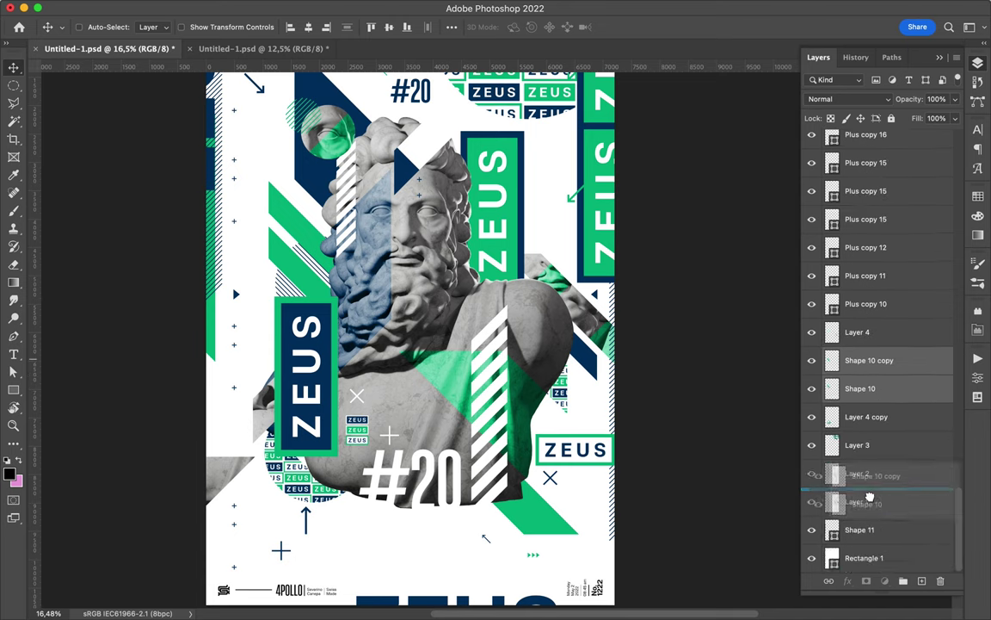
Reorder the striped shapes and Layer 2, and place the hatched circle near the shoulder
{"action": "left_click_drag", "start_coordinate": [865, 504], "coordinate": [865, 552]}
{"action": "left_click_drag", "start_coordinate": [258, 225], "coordinate": [245, 305]}
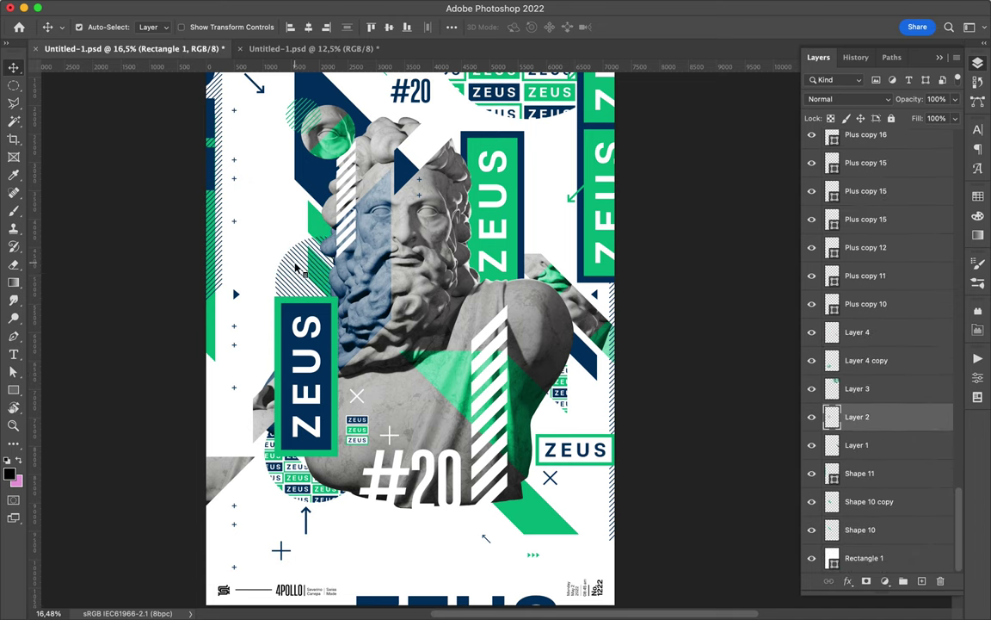
{"action": "left_click_drag", "start_coordinate": [877, 416], "coordinate": [871, 165]}
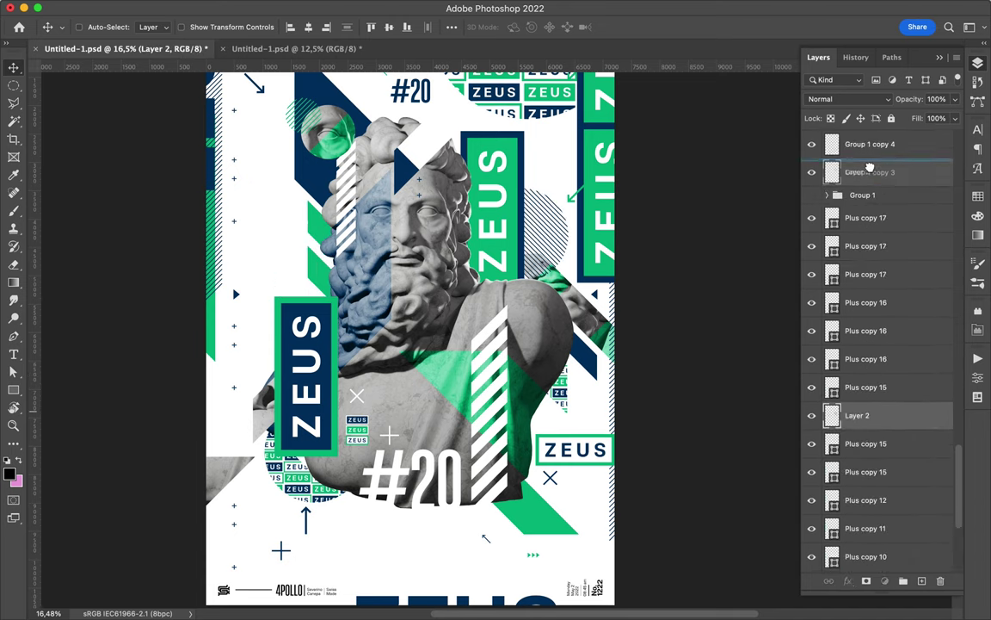
{"action": "left_click_drag", "start_coordinate": [871, 165], "coordinate": [871, 160]}
{"action": "mouse_move", "coordinate": [499, 221]}
{"action": "left_mouse_down"}
{"action": "mouse_move", "coordinate": [584, 292]}
{"action": "mouse_move", "coordinate": [576, 413]}
{"action": "left_mouse_up"}
Move the ZEUS pattern circle down, the X mark left, and the ZEUS text up-right to reveal a Z
{"action": "mouse_move", "coordinate": [566, 356]}
{"action": "left_mouse_down"}
{"action": "mouse_move", "coordinate": [566, 419]}
{"action": "mouse_move", "coordinate": [430, 516]}
{"action": "left_mouse_up"}
{"action": "left_click", "coordinate": [559, 487], "text": "ctrl"}
{"action": "key", "text": "ctrl+t"}
{"action": "key", "text": "Return"}
{"action": "left_click_drag", "start_coordinate": [552, 479], "coordinate": [222, 412]}
{"action": "left_click_drag", "start_coordinate": [485, 600], "coordinate": [709, 383]}
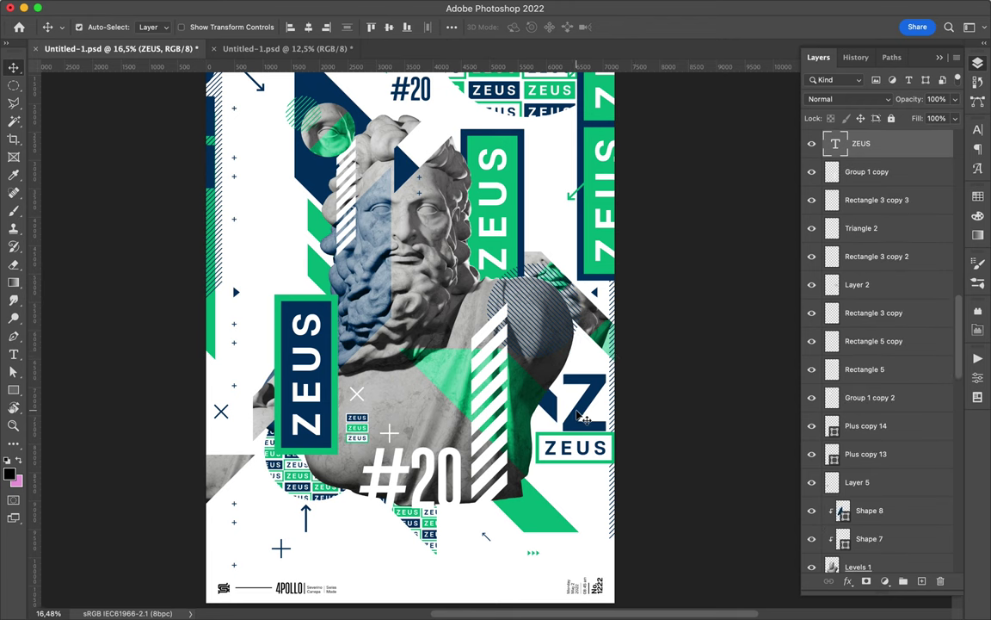
Draw a four-point corner shape at the lower right and fill it navy
{"action": "scroll", "coordinate": [558, 513], "scroll_direction": "down", "scroll_amount": 3}
{"action": "key", "text": "p"}
{"action": "left_click", "coordinate": [625, 417]}
{"action": "left_click", "coordinate": [539, 501]}
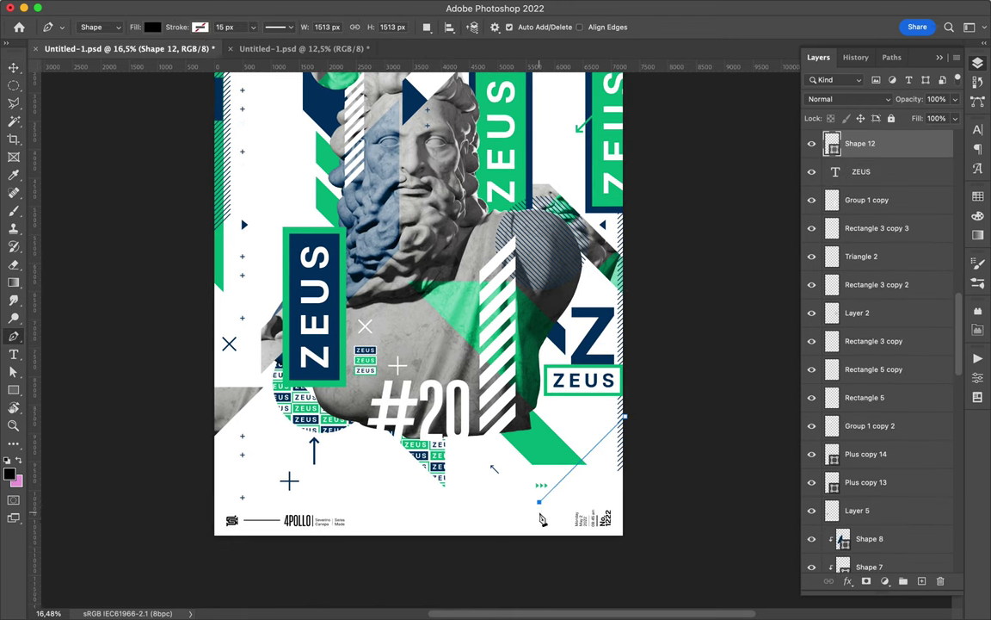
{"action": "left_click", "coordinate": [541, 551]}
{"action": "left_click", "coordinate": [641, 549]}
{"action": "left_click", "coordinate": [625, 416]}
{"action": "left_click", "coordinate": [978, 65]}
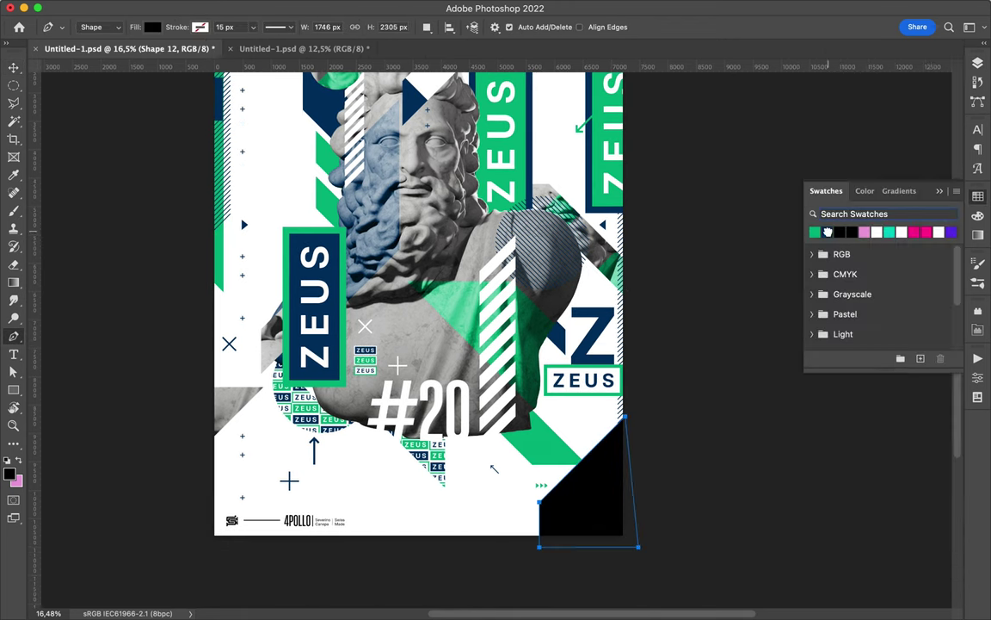
{"action": "key", "text": "v"}
Select the footer layers, including the No. 1222 text, in the Layers panel
{"action": "left_click", "coordinate": [979, 65]}
{"action": "scroll", "coordinate": [886, 185], "scroll_direction": "up", "scroll_amount": 3}
{"action": "left_click", "coordinate": [886, 189]}
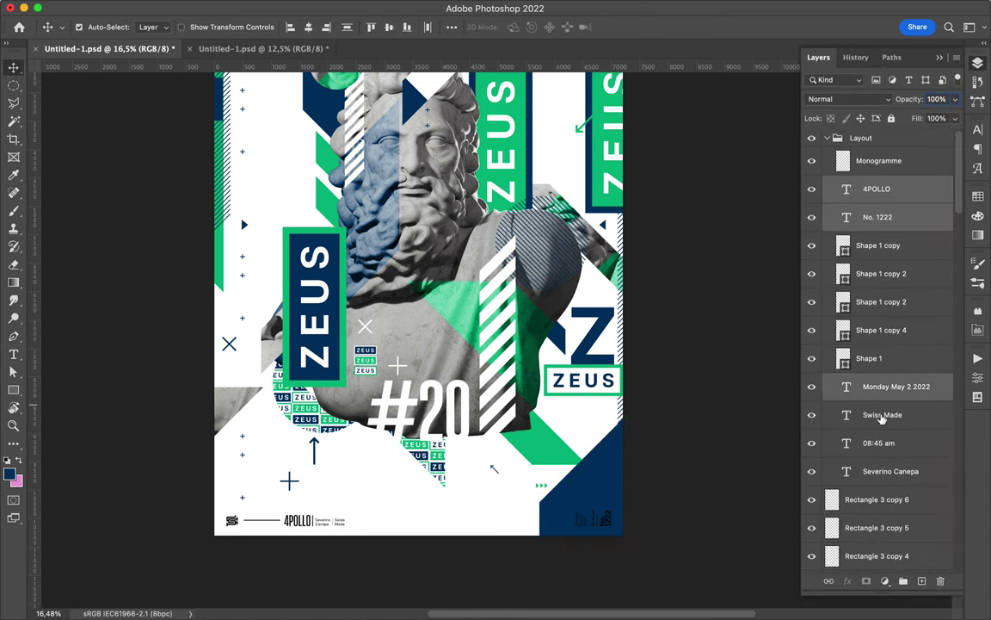
{"action": "left_click", "coordinate": [979, 196]}
{"action": "left_click", "coordinate": [981, 66]}
{"action": "left_click", "coordinate": [878, 217]}
{"action": "key", "text": "F7"}
{"action": "left_click", "coordinate": [827, 231]}
{"action": "key", "text": "F7"}
{"action": "left_click", "coordinate": [864, 434]}
{"action": "key", "text": "F7"}
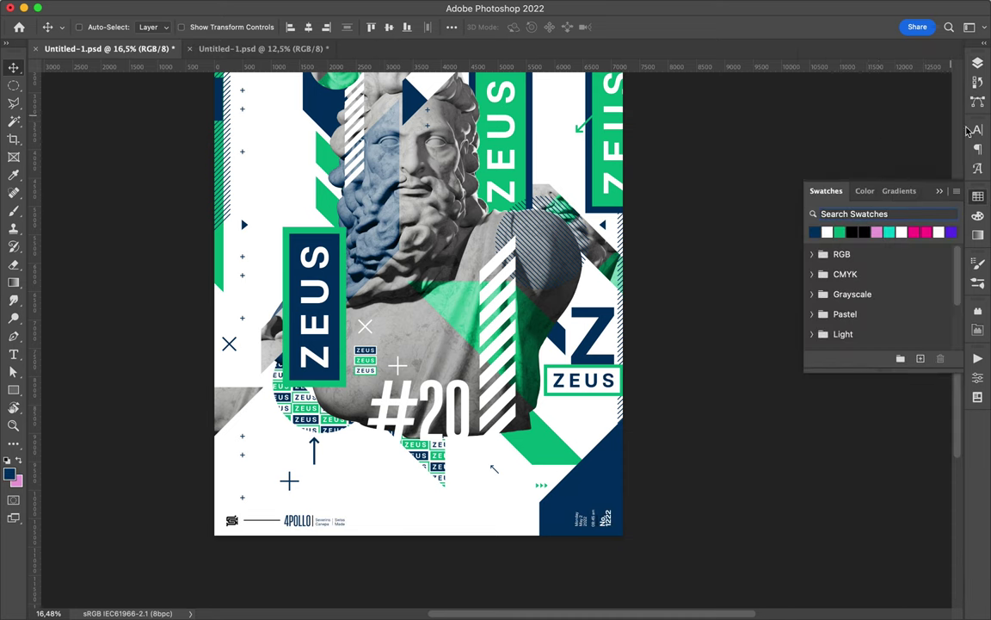
{"action": "key", "text": "F7"}
Give the Shape 1 copy stripe layers a 15 px navy stroke, then draw a rectangle over the monogram
{"action": "left_click", "coordinate": [822, 323]}
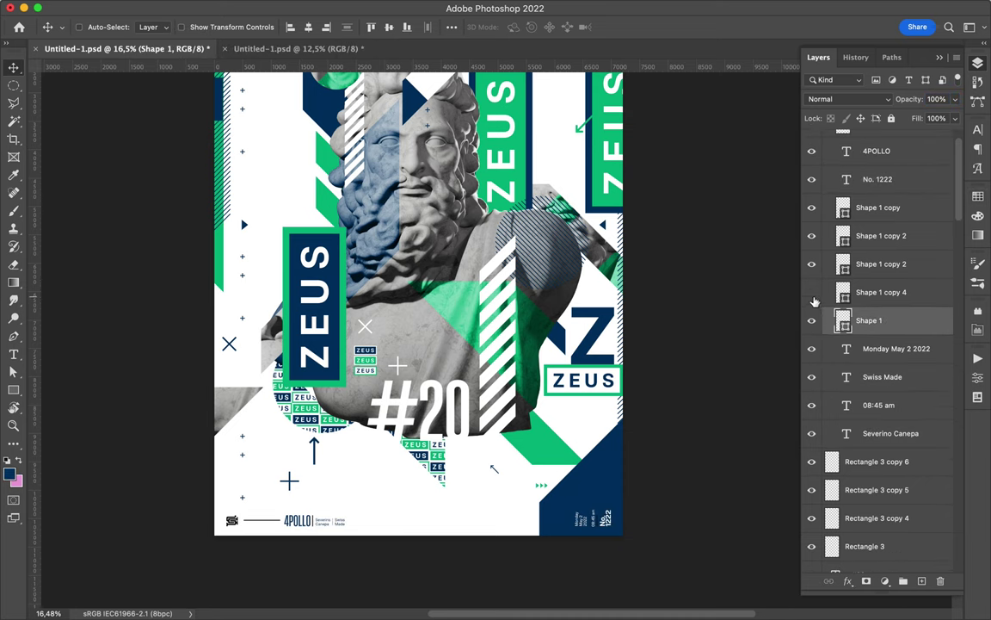
{"action": "left_click", "coordinate": [874, 292]}
{"action": "key", "text": "a"}
{"action": "left_click", "coordinate": [205, 27]}
{"action": "left_click", "coordinate": [870, 264]}
{"action": "left_click", "coordinate": [205, 27]}
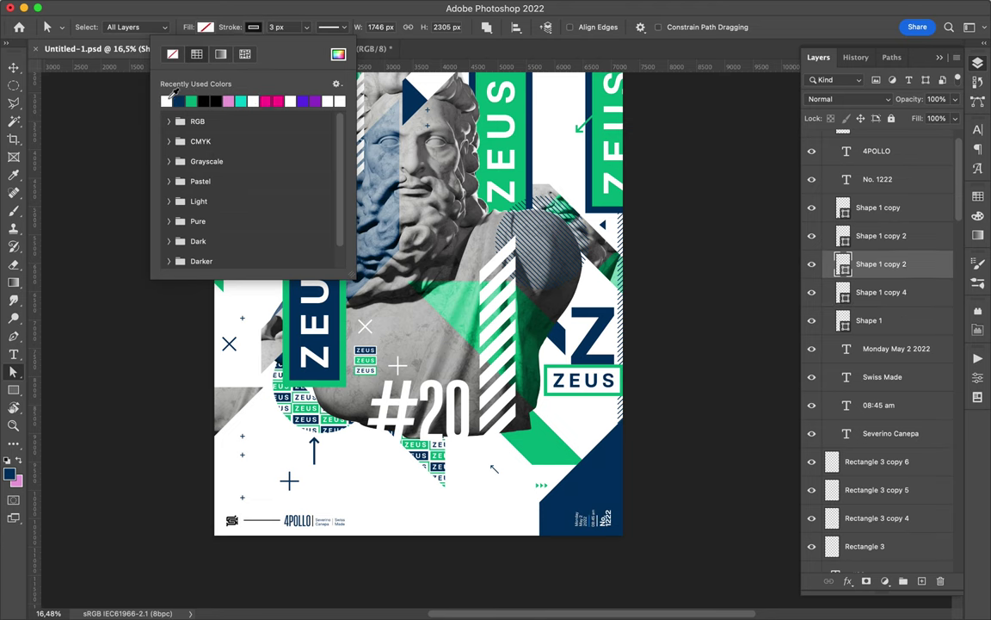
{"action": "left_click", "coordinate": [869, 235]}
{"action": "left_click", "coordinate": [204, 26]}
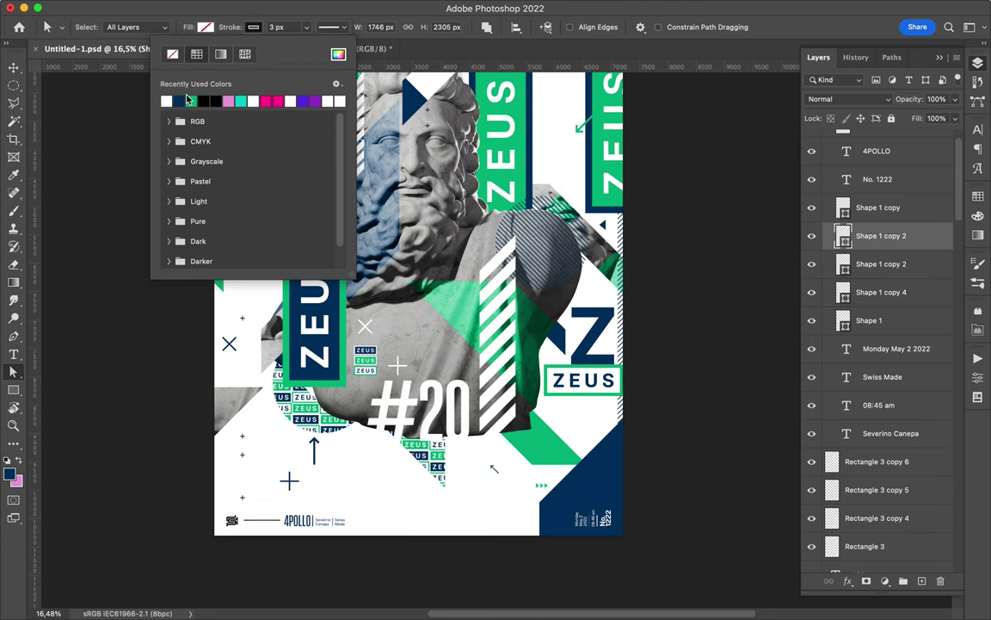
{"action": "left_click", "coordinate": [878, 207]}
{"action": "left_click", "coordinate": [205, 27]}
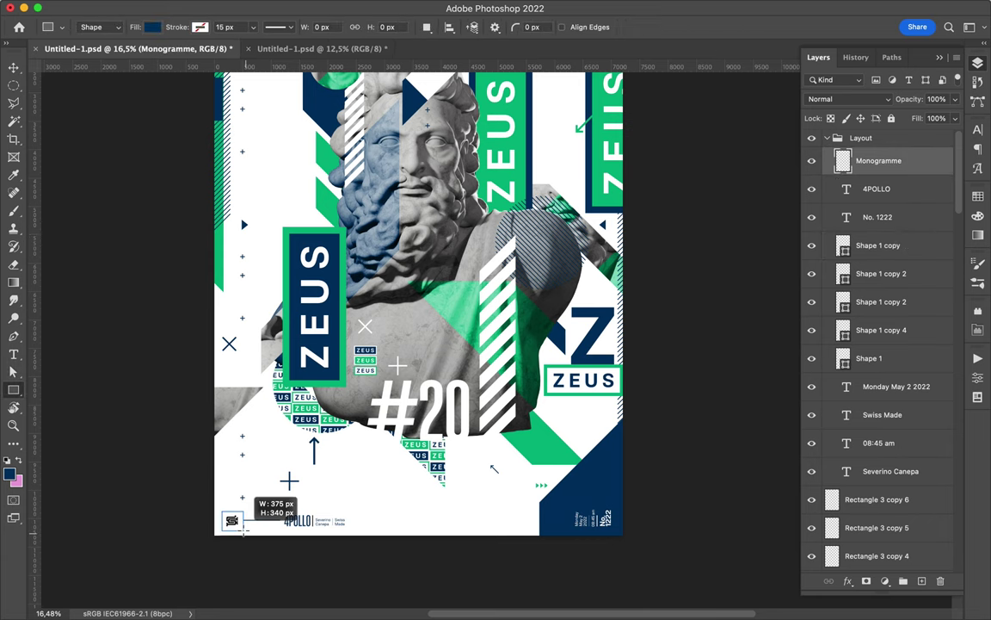
{"action": "left_click_drag", "start_coordinate": [243, 529], "coordinate": [244, 530]}
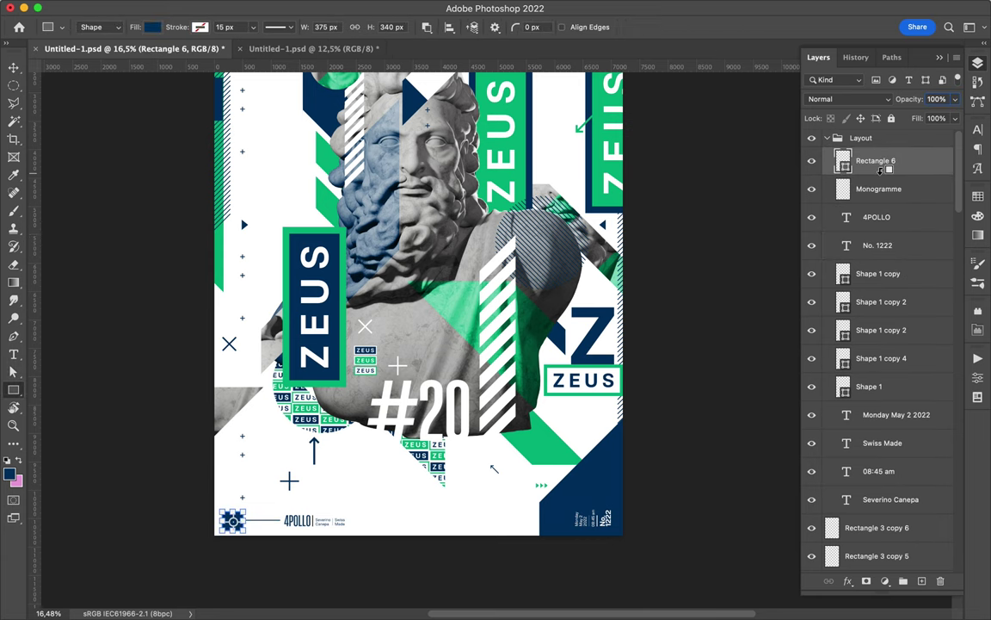
Clip the rectangle into the monogram and move the ZEUS grid block to the top left
{"action": "key", "text": "ctrl+alt+g"}
{"action": "key", "text": "v"}
{"action": "key", "text": "c"}
{"action": "left_click_drag", "start_coordinate": [315, 508], "coordinate": [379, 578]}
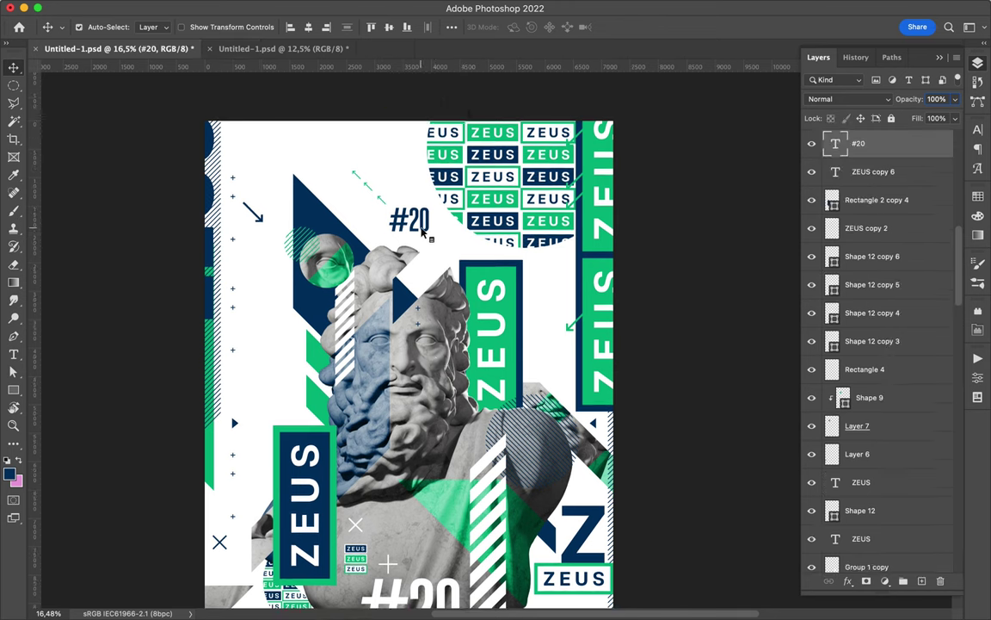
{"action": "left_click_drag", "start_coordinate": [417, 199], "coordinate": [185, 133]}
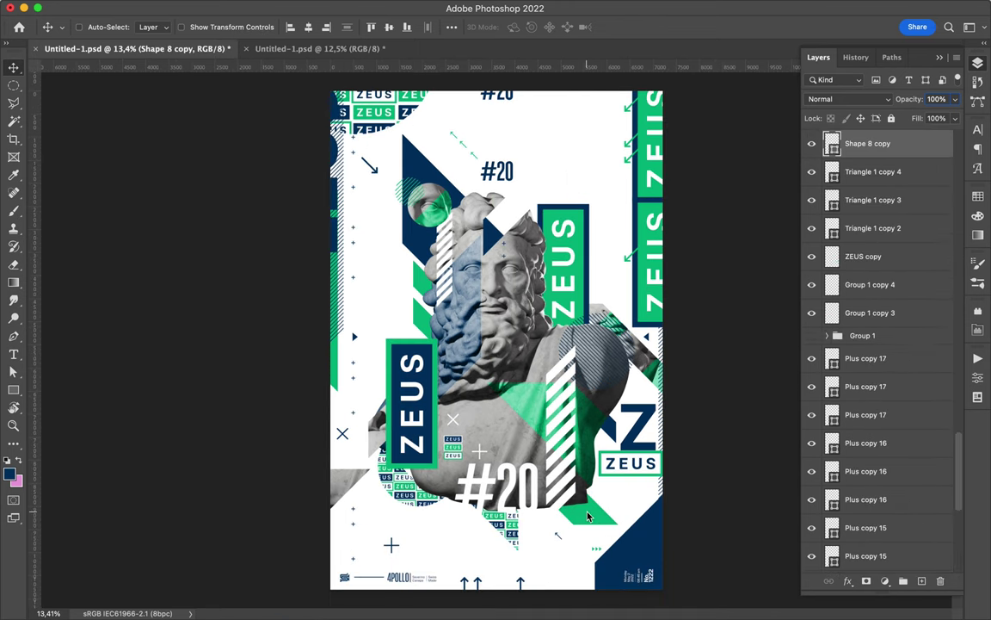
Draw green Shape 13 over the face and narrow it into a thin diagonal stripe
{"action": "key", "text": "p"}
{"action": "left_click", "coordinate": [506, 284]}
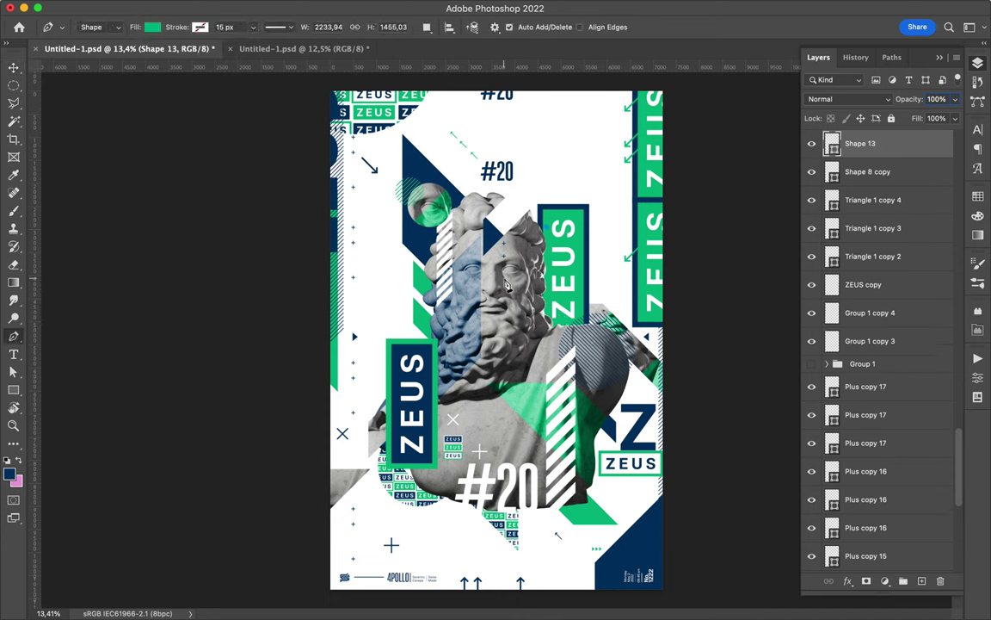
{"action": "key", "text": "a"}
{"action": "scroll", "coordinate": [886, 198], "scroll_direction": "up", "scroll_amount": 5}
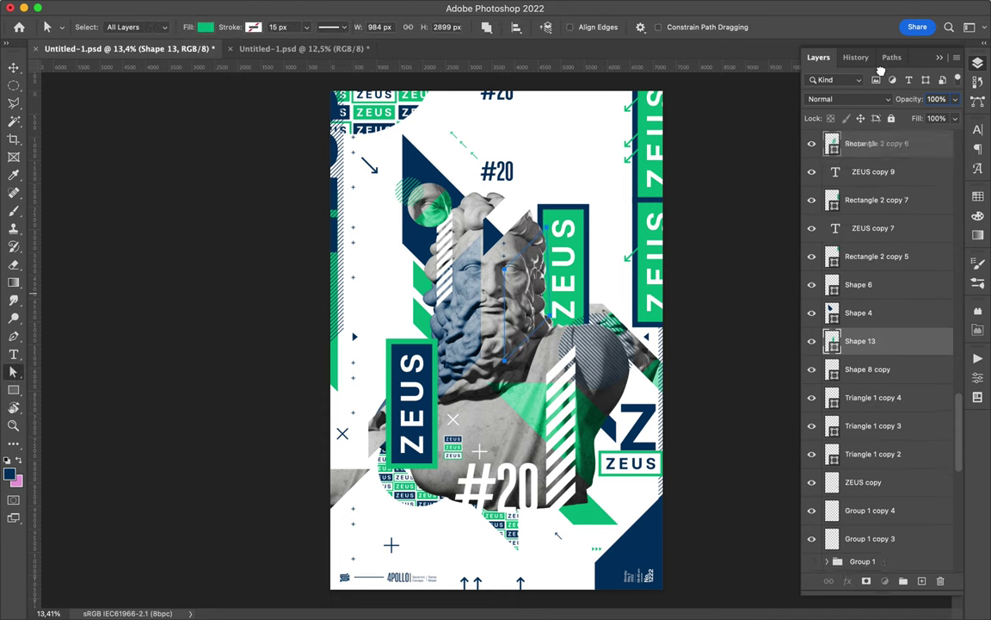
{"action": "scroll", "coordinate": [885, 198], "scroll_direction": "up", "scroll_amount": 5}
{"action": "scroll", "coordinate": [885, 198], "scroll_direction": "up", "scroll_amount": 5}
{"action": "left_click", "coordinate": [510, 362]}
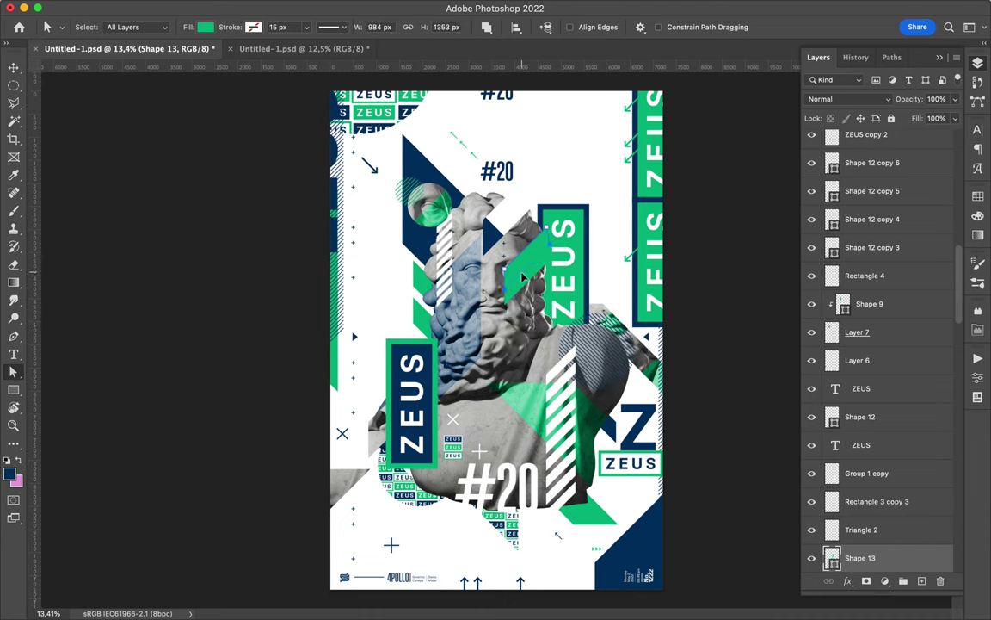
{"action": "left_click_drag", "start_coordinate": [522, 276], "coordinate": [507, 302]}
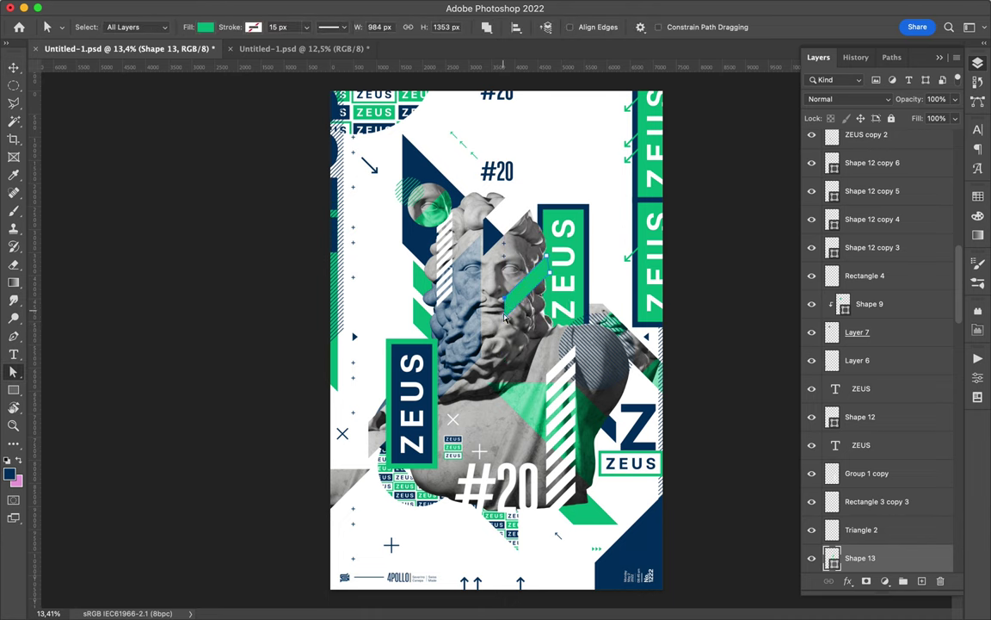
{"action": "key", "text": "v"}
{"action": "left_click", "coordinate": [515, 535]}
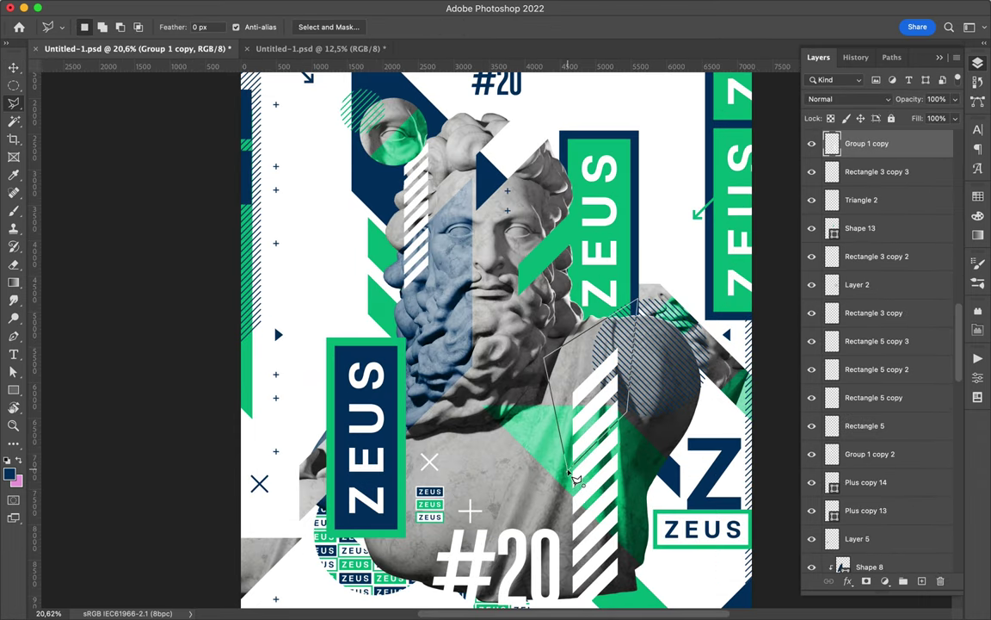
Copy and paste the white stripe area as Layer 8, placed beside the shoulder stripes
{"action": "key", "text": "super+c"}
{"action": "key", "text": "super+v"}
{"action": "left_click", "coordinate": [170, 7]}
{"action": "mouse_move", "coordinate": [145, 414]}
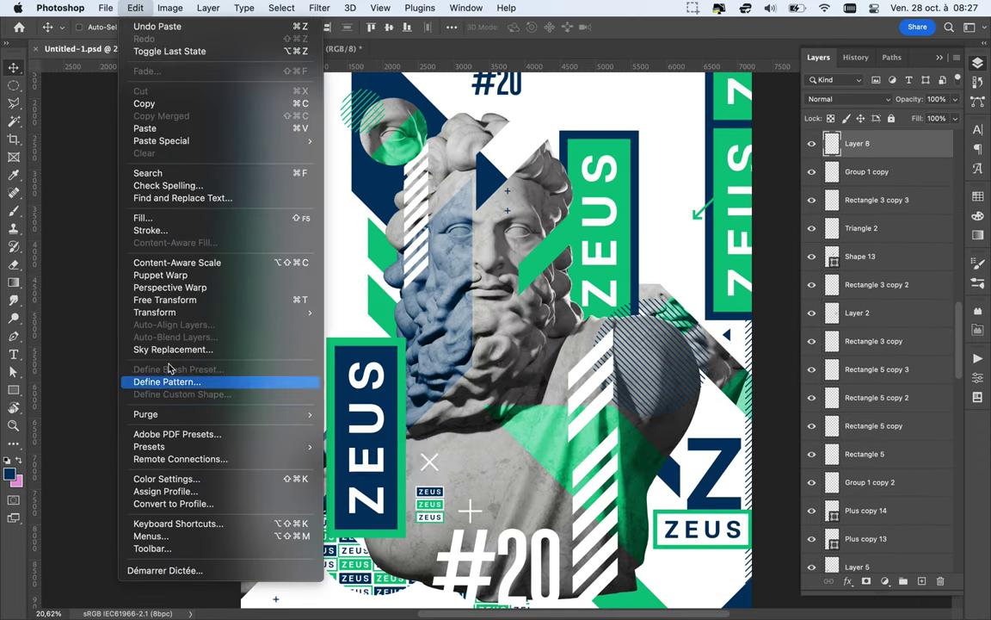
{"action": "mouse_move", "coordinate": [534, 336]}
{"action": "left_mouse_down"}
{"action": "mouse_move", "coordinate": [556, 493]}
{"action": "mouse_move", "coordinate": [529, 426]}
{"action": "left_mouse_up"}
{"action": "scroll", "coordinate": [530, 426], "scroll_direction": "down", "scroll_amount": 1}
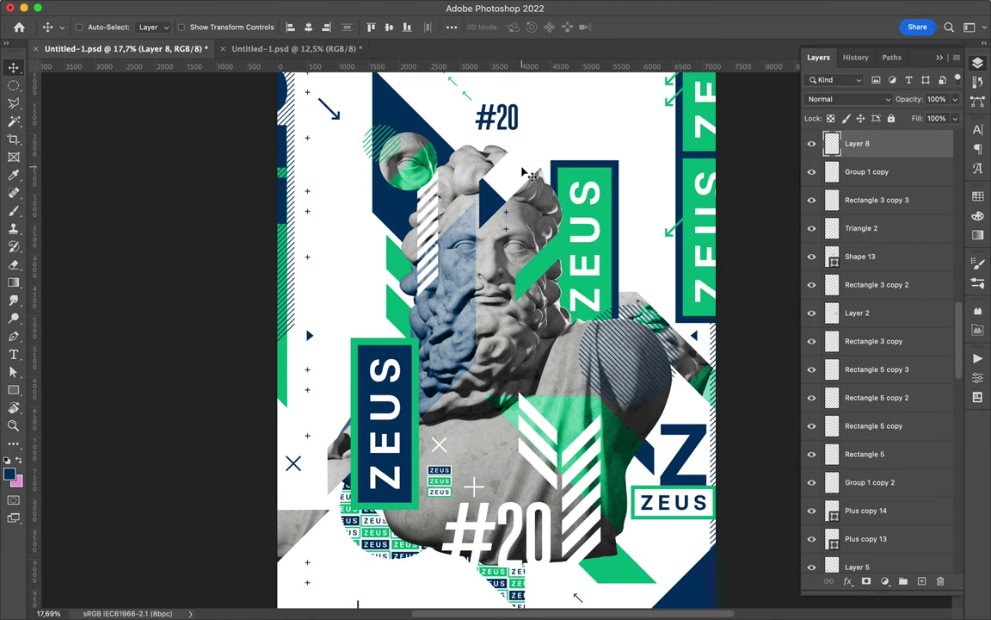
{"action": "scroll", "coordinate": [525, 172], "scroll_direction": "up", "scroll_amount": 3}
{"action": "key", "text": "a"}
{"action": "left_click", "coordinate": [417, 203]}
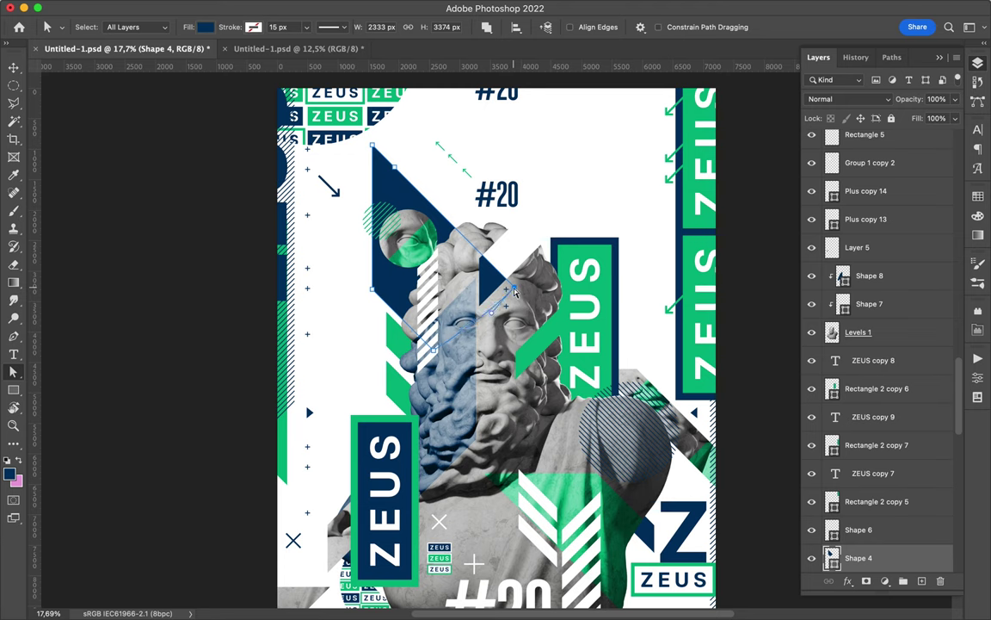
Draw Shape 14 as a navy diagonal band above the head, shifted down-left into a V
{"action": "key", "text": "p"}
{"action": "left_click", "coordinate": [468, 250]}
{"action": "left_click", "coordinate": [572, 147]}
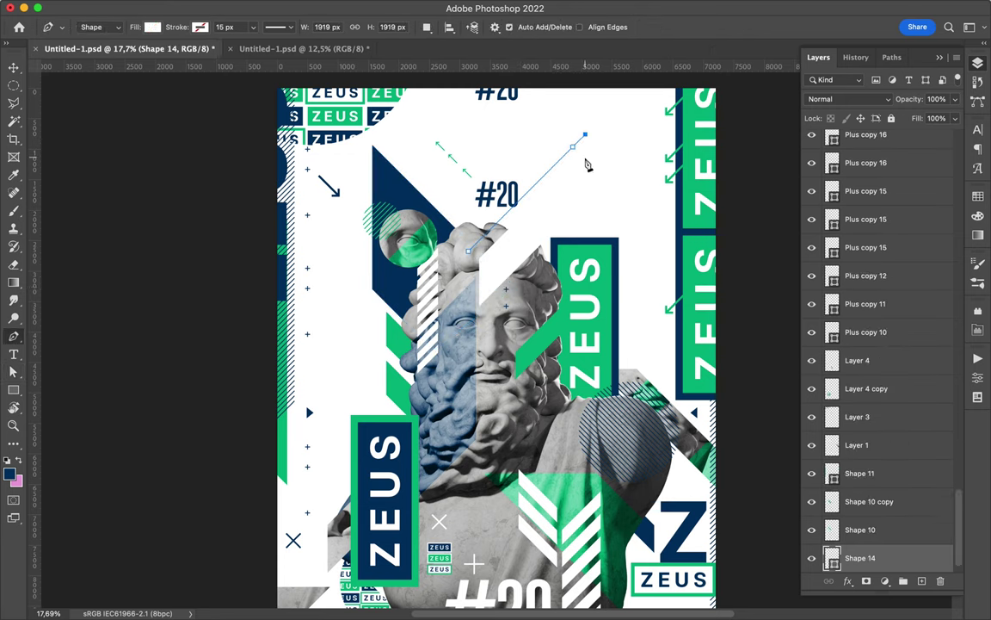
{"action": "left_click", "coordinate": [152, 26]}
{"action": "left_click", "coordinate": [129, 99]}
{"action": "key", "text": "v"}
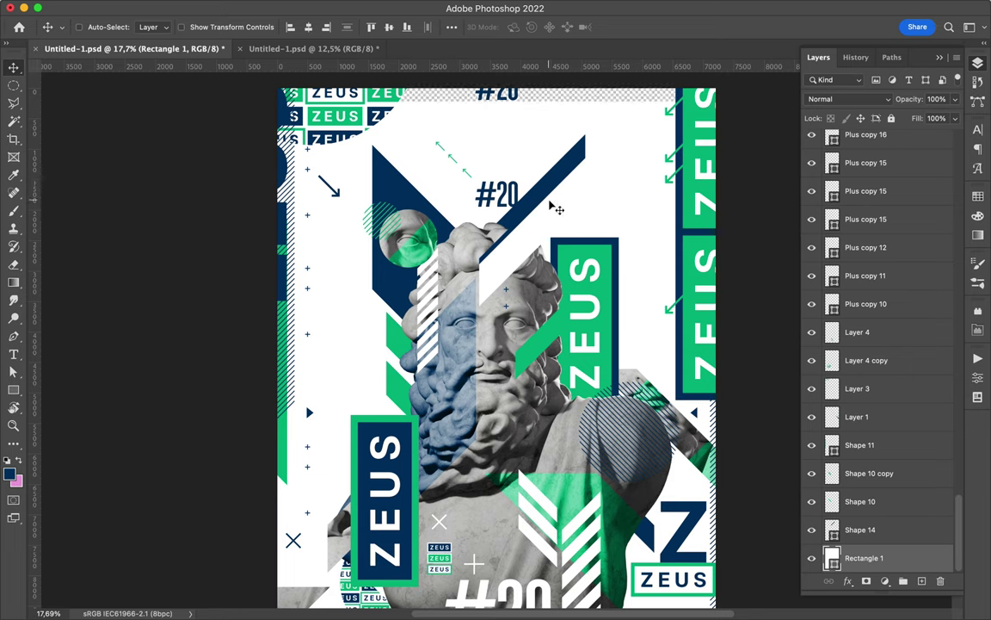
{"action": "mouse_move", "coordinate": [551, 191]}
{"action": "left_mouse_down"}
{"action": "mouse_move", "coordinate": [542, 207]}
{"action": "mouse_move", "coordinate": [514, 160]}
{"action": "left_mouse_up"}
{"action": "scroll", "coordinate": [522, 247], "scroll_direction": "down", "scroll_amount": 3}
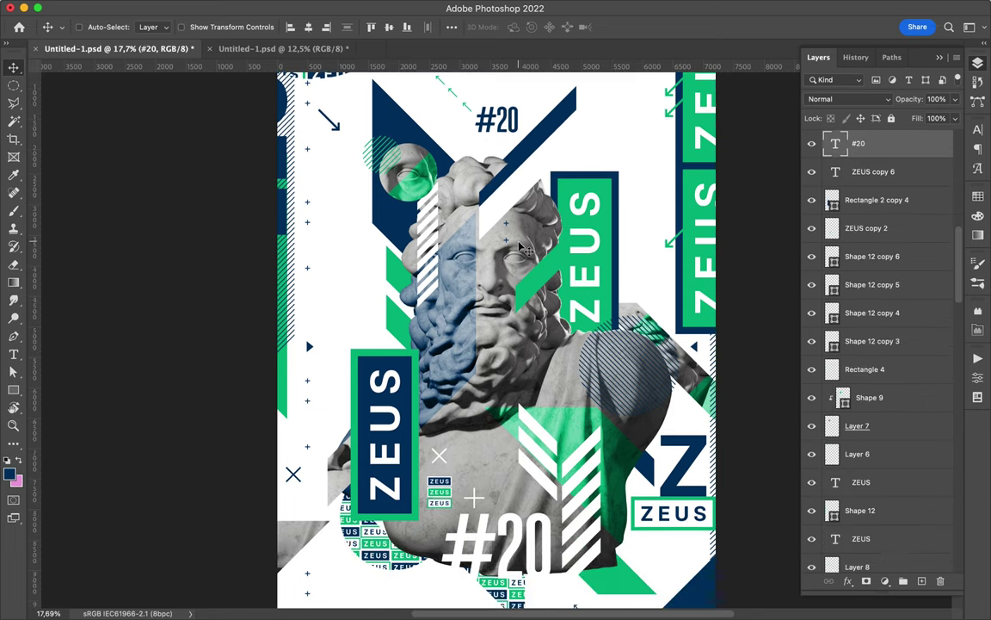
Copy the navy ZEUS box to the poster's lower left edge and raise the X mark
{"action": "scroll", "coordinate": [499, 318], "scroll_direction": "down", "scroll_amount": 3}
{"action": "left_click_drag", "start_coordinate": [365, 482], "coordinate": [363, 464]}
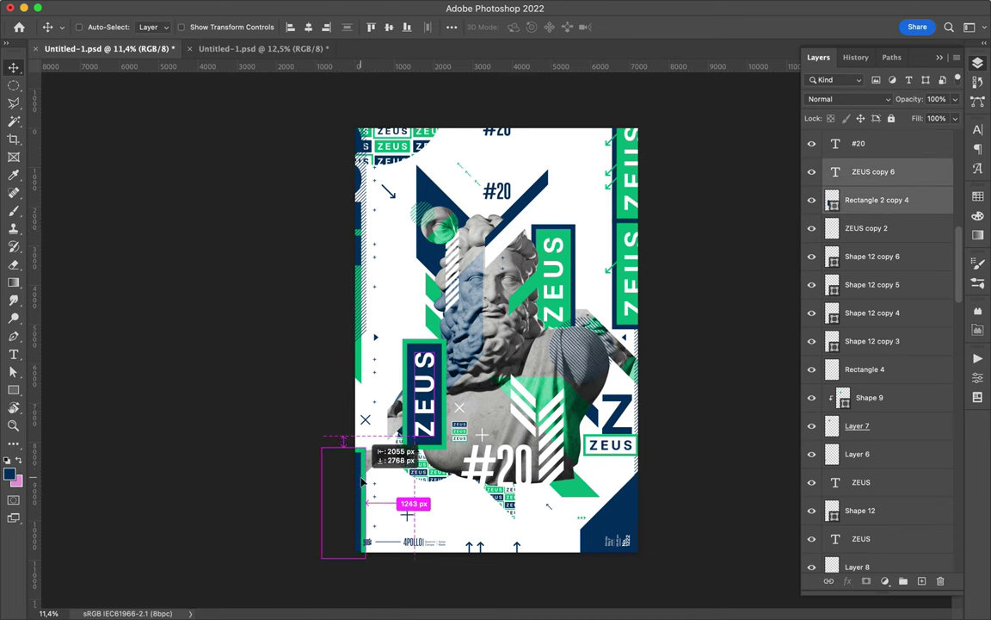
{"action": "scroll", "coordinate": [361, 469], "scroll_direction": "up", "scroll_amount": 3}
{"action": "left_click_drag", "start_coordinate": [401, 311], "coordinate": [403, 276]}
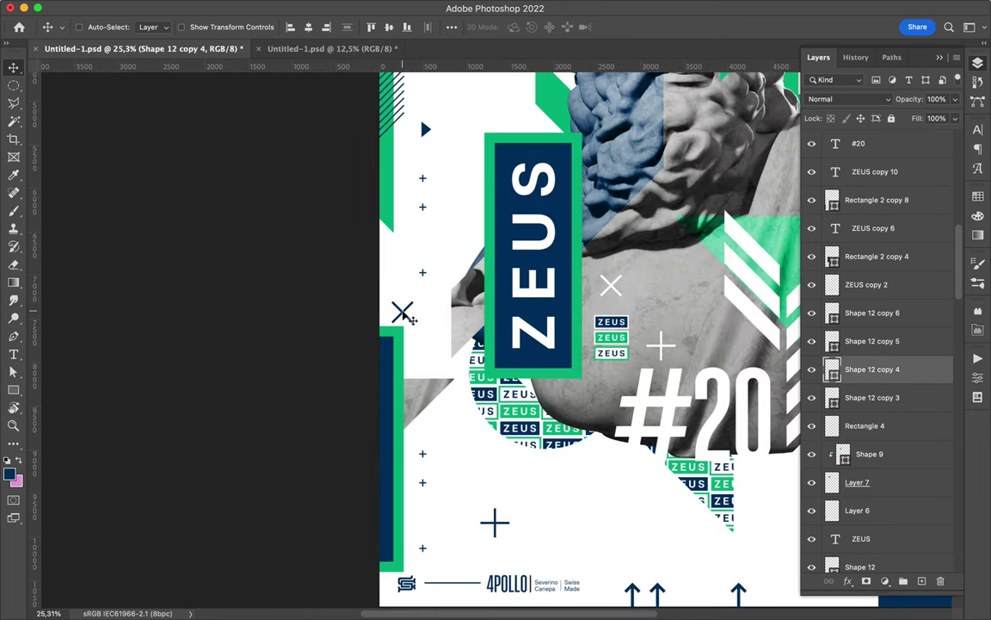
Shift the copied navy bar toward the left edge and delete its duplicated ZEUS text
{"action": "left_click", "coordinate": [877, 200]}
{"action": "left_click", "coordinate": [874, 171], "text": "shift"}
{"action": "mouse_move", "coordinate": [418, 388]}
{"action": "left_mouse_down"}
{"action": "mouse_move", "coordinate": [449, 388]}
{"action": "mouse_move", "coordinate": [400, 397]}
{"action": "left_mouse_up"}
{"action": "scroll", "coordinate": [448, 388], "scroll_direction": "down", "scroll_amount": 1}
{"action": "key", "text": "BackSpace"}
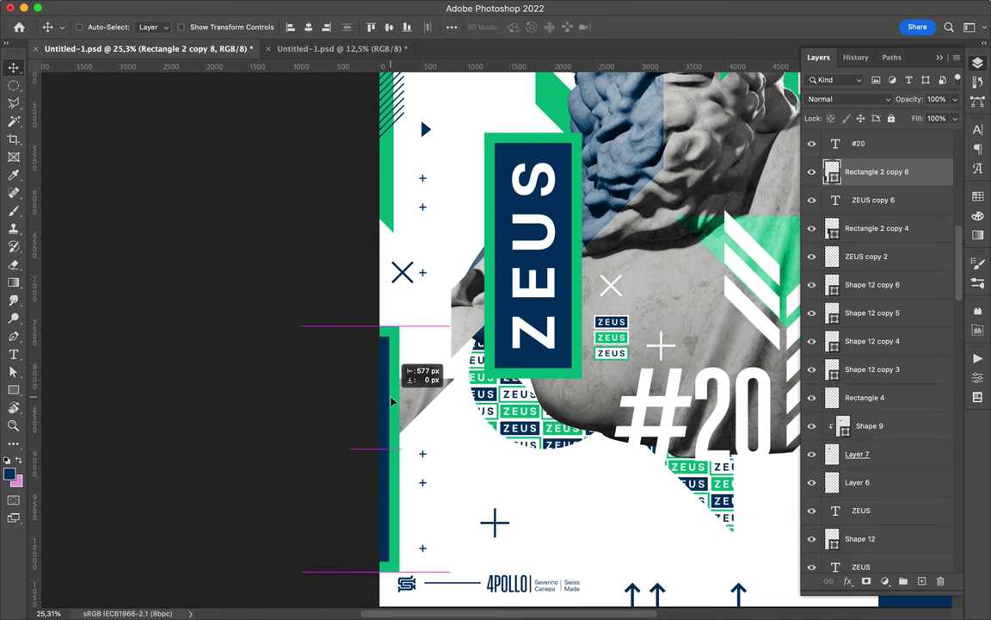
{"action": "scroll", "coordinate": [510, 377], "scroll_direction": "right", "scroll_amount": 3}
{"action": "scroll", "coordinate": [509, 379], "scroll_direction": "down", "scroll_amount": 2}
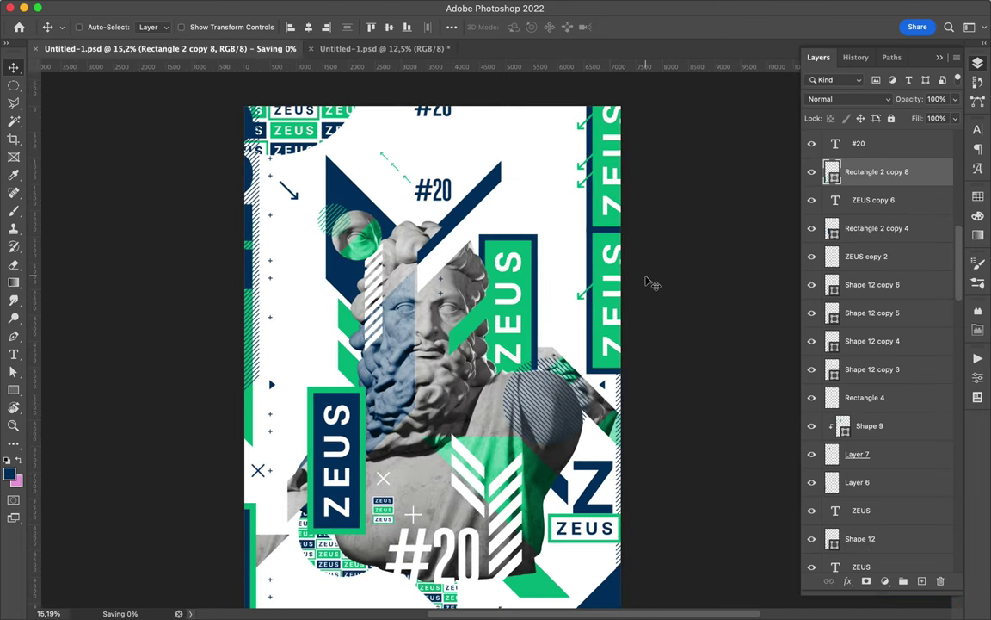
Merge the face image into its circle shape and place it beside the ZEUS label's top
{"action": "left_click", "coordinate": [344, 230]}
{"action": "left_click", "coordinate": [320, 222], "text": "shift"}
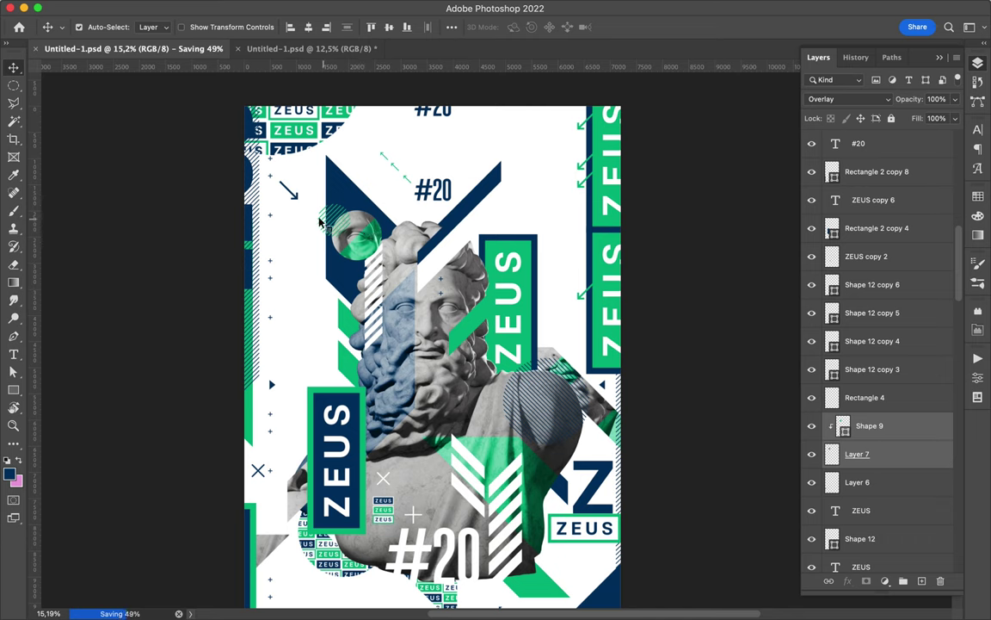
{"action": "left_click_drag", "start_coordinate": [338, 231], "coordinate": [531, 250]}
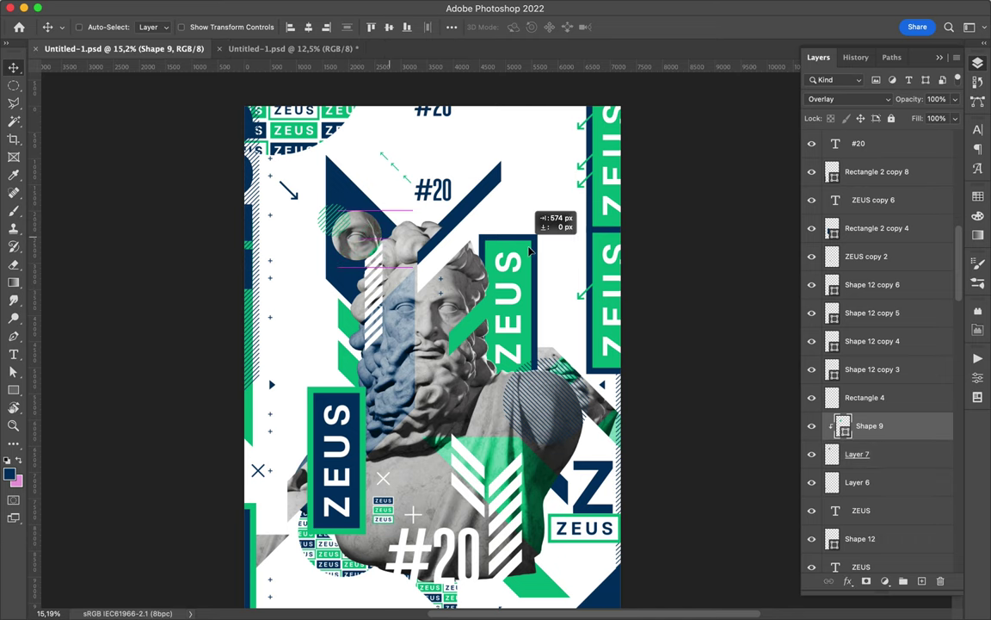
{"action": "key", "text": "ctrl+e"}
{"action": "left_click_drag", "start_coordinate": [345, 232], "coordinate": [498, 254]}
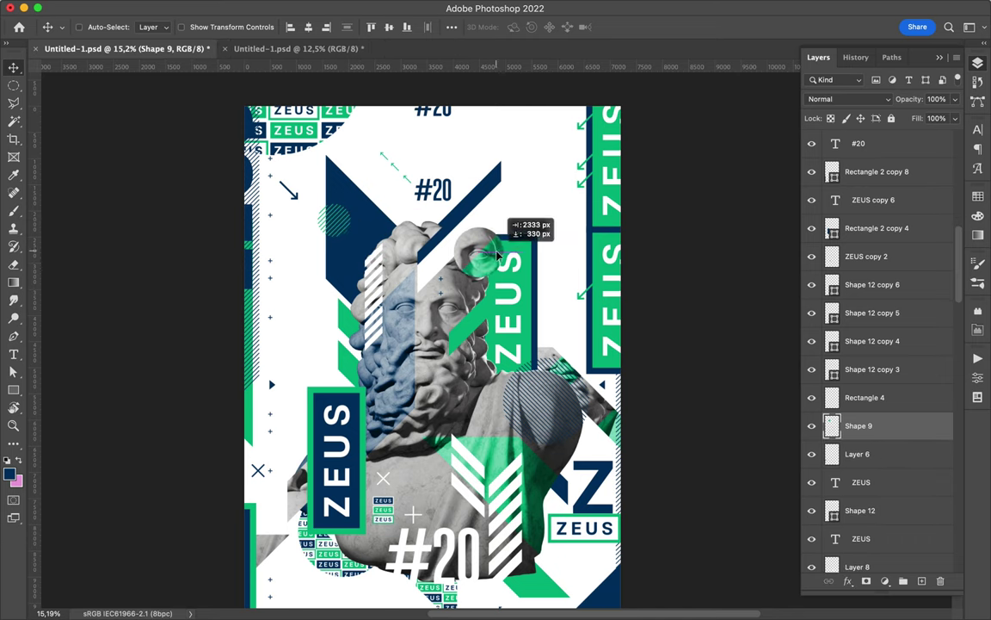
{"action": "left_click_drag", "start_coordinate": [366, 226], "coordinate": [498, 231]}
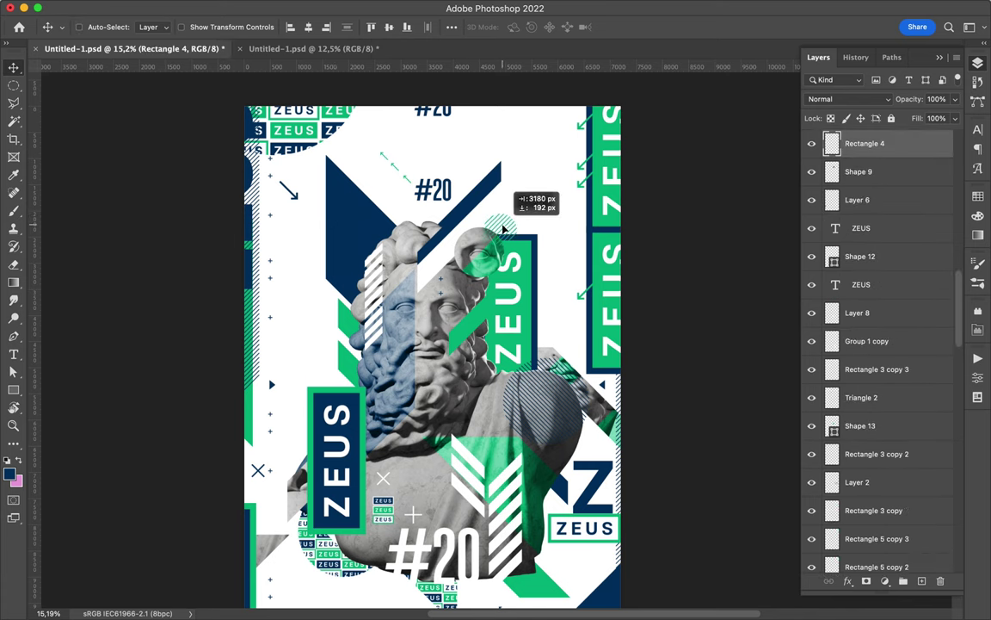
Draw a thin white-stroked pen line across the navy V, placed lower in the layer stack
{"action": "left_click", "coordinate": [376, 224]}
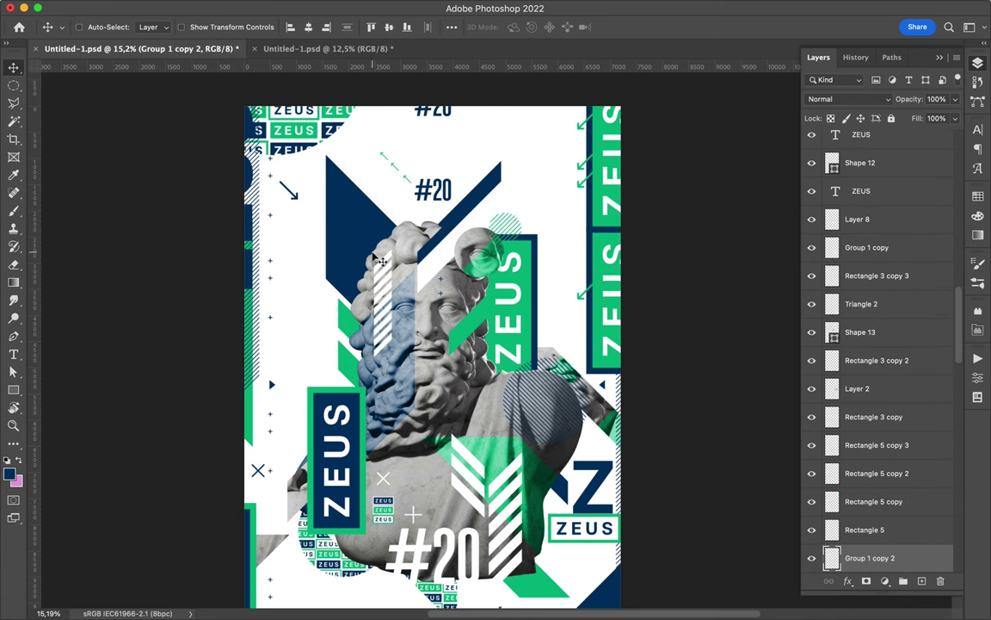
{"action": "key", "text": "p"}
{"action": "left_click", "coordinate": [200, 27]}
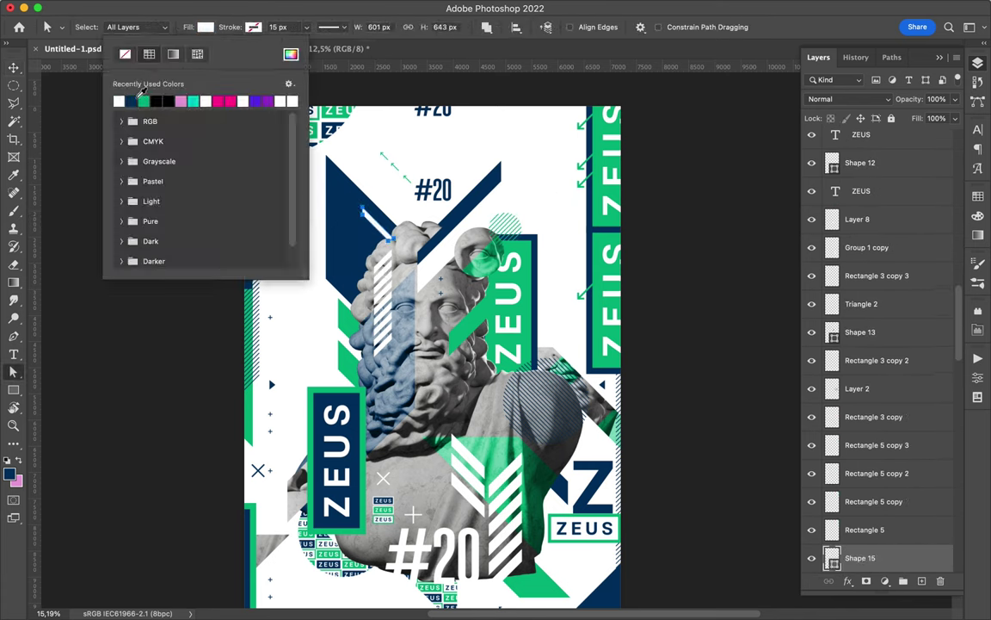
{"action": "left_click", "coordinate": [284, 100]}
{"action": "key", "text": "v"}
{"action": "mouse_move", "coordinate": [861, 143]}
{"action": "left_mouse_down"}
{"action": "mouse_move", "coordinate": [862, 381]}
{"action": "mouse_move", "coordinate": [862, 361]}
{"action": "left_mouse_up"}
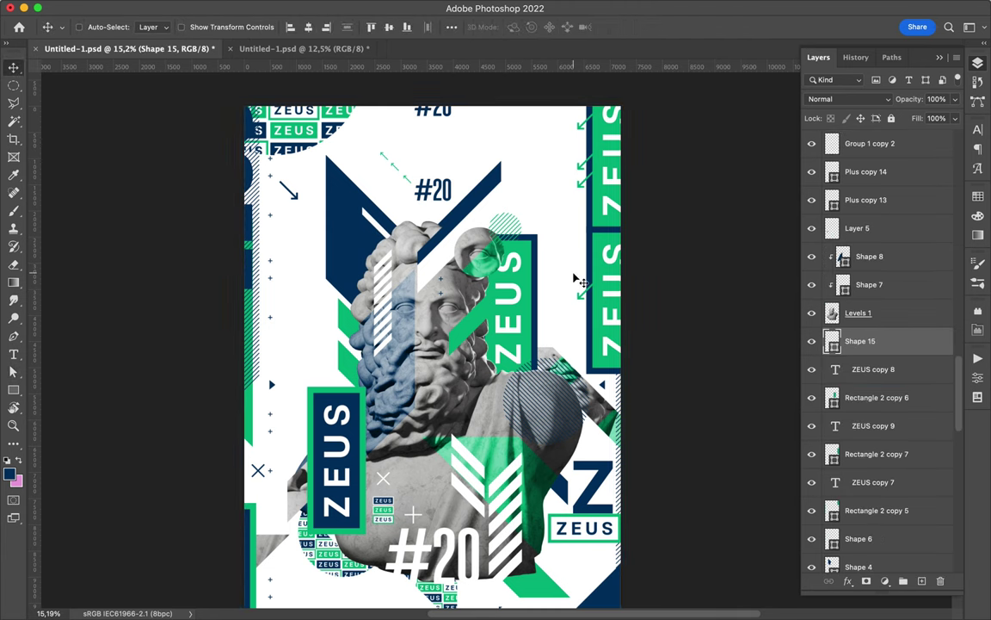
Reposition the hatched graphic at the right edge and place a duplicated triangle higher up
{"action": "right_click", "coordinate": [627, 214]}
{"action": "left_click_drag", "start_coordinate": [588, 352], "coordinate": [624, 393]}
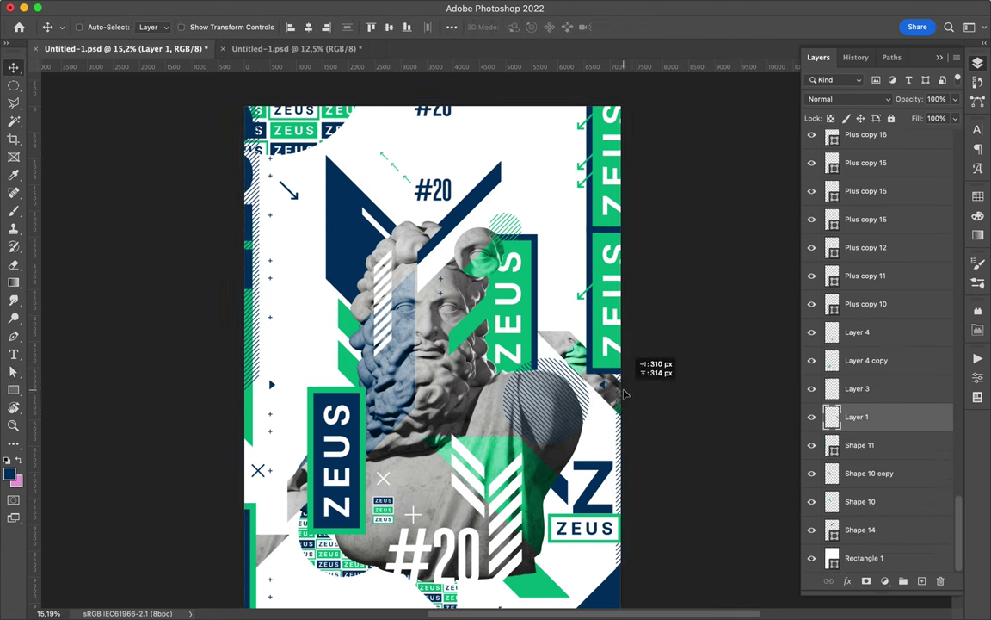
{"action": "mouse_move", "coordinate": [626, 396]}
{"action": "left_mouse_down"}
{"action": "mouse_move", "coordinate": [607, 382]}
{"action": "mouse_move", "coordinate": [581, 254]}
{"action": "left_mouse_up"}
Duplicate two left-column plus marks further down the column and save the poster
{"action": "left_click", "coordinate": [271, 265]}
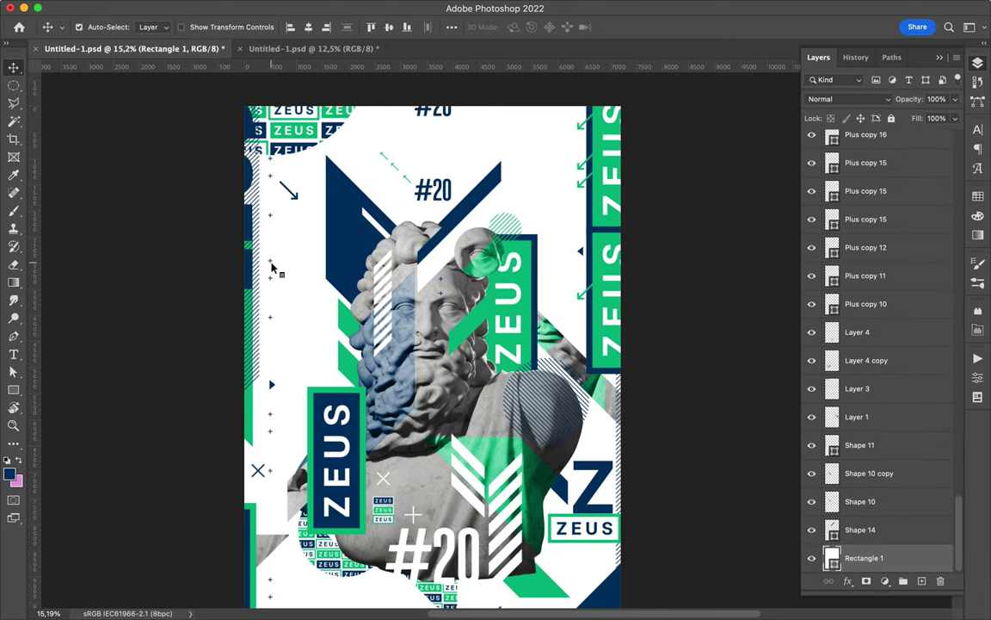
{"action": "left_click", "coordinate": [270, 277]}
{"action": "left_click_drag", "start_coordinate": [568, 175], "coordinate": [569, 232]}
{"action": "scroll", "coordinate": [569, 258], "scroll_direction": "down", "scroll_amount": 3}
{"action": "key", "text": "super+s"}
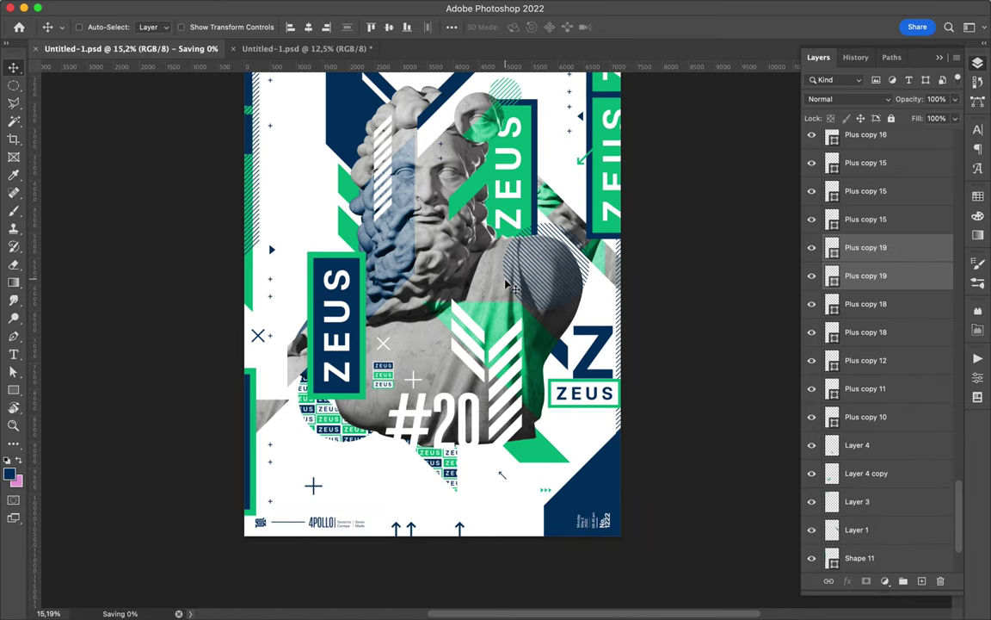
Show the finished Zeus poster alone, with its footer and both #20 numbers
{"action": "left_click", "coordinate": [692, 7]}
{"action": "left_click", "coordinate": [721, 47]}
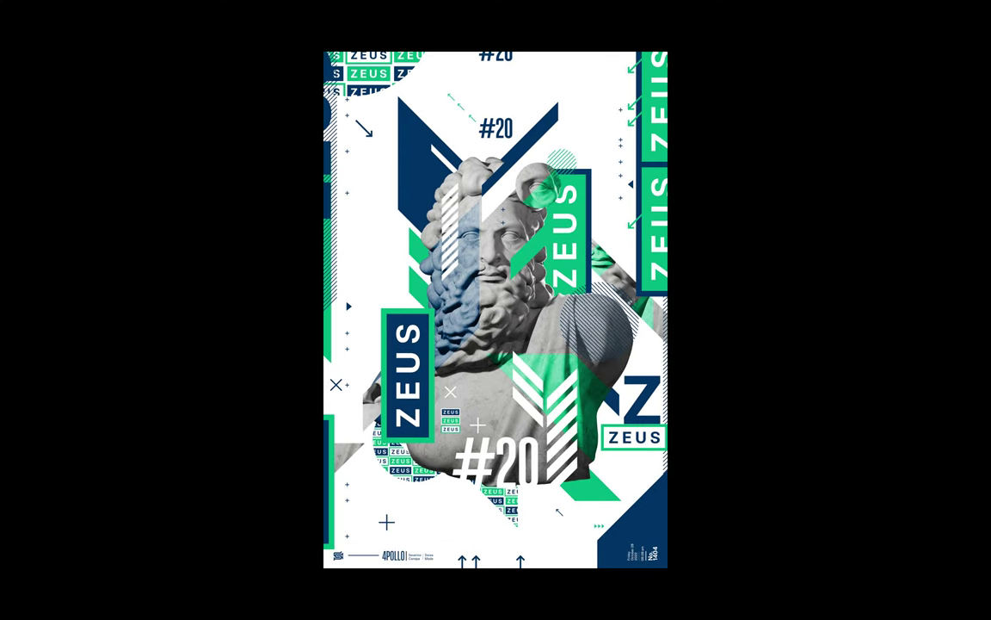